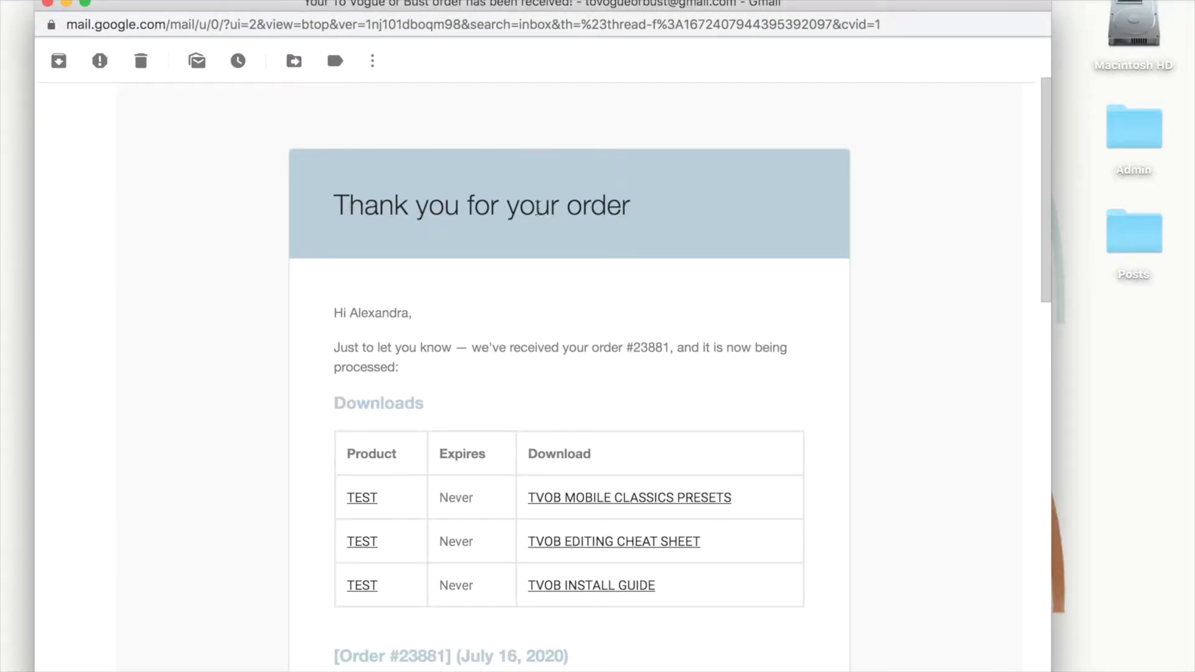
Scroll the order email down to its Downloads table and download the TVOB INSTALL GUIDE PDF.
scroll(586, 437, down, 2)
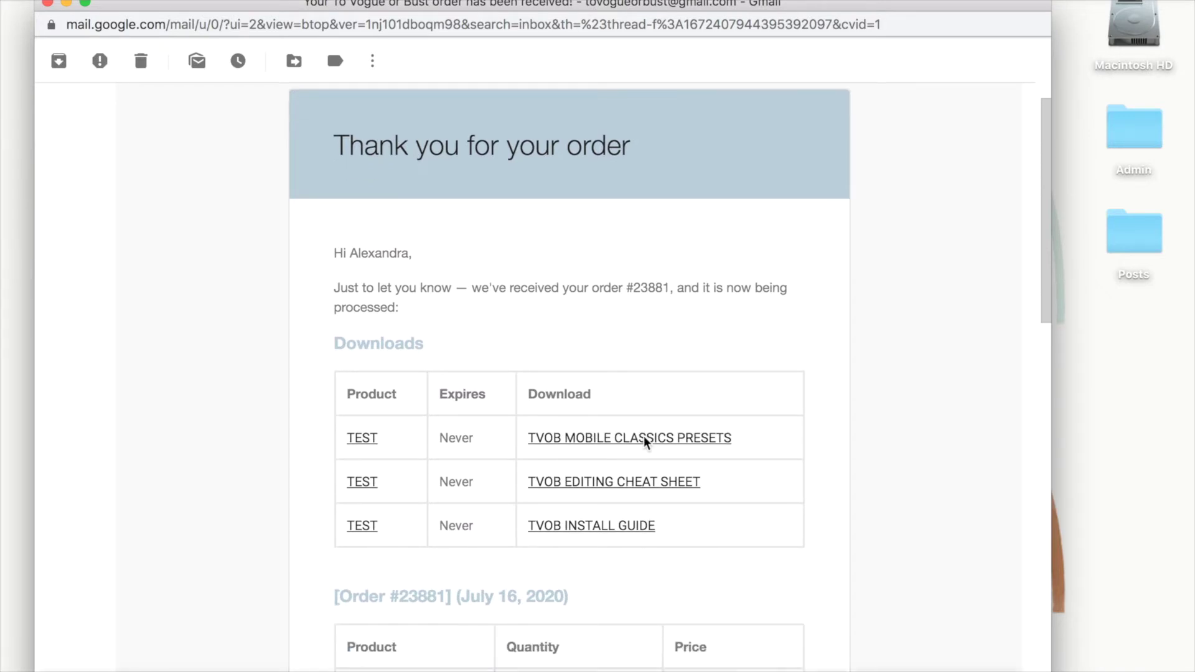
click(613, 530)
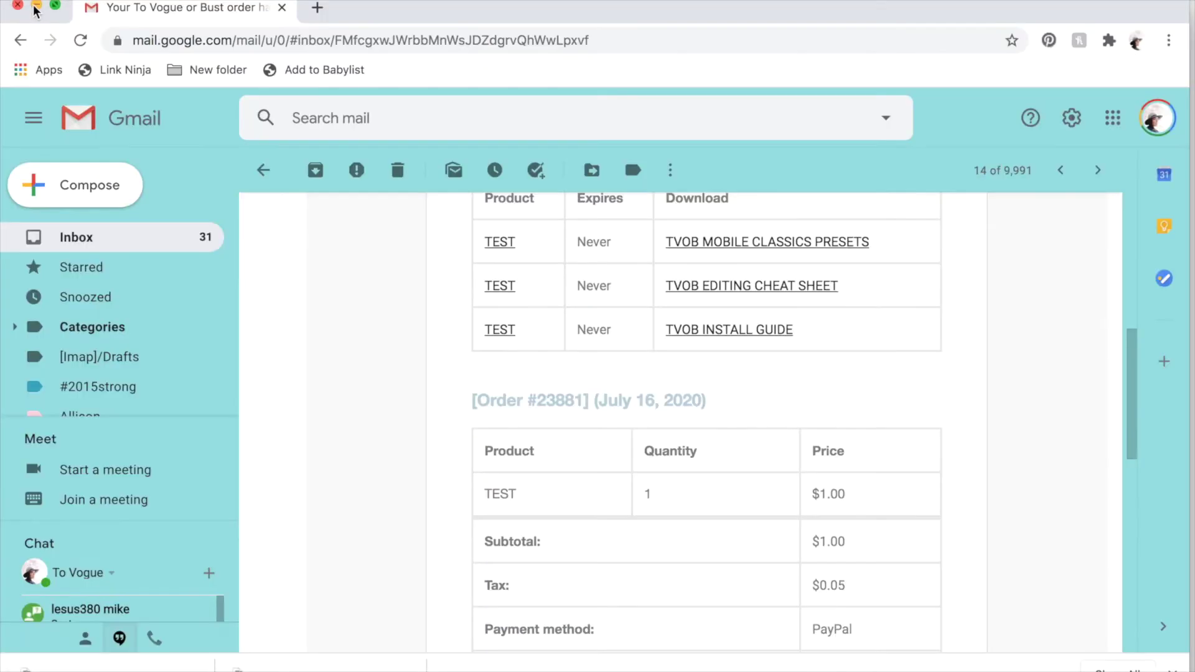
Minimize Chrome, create a desktop folder named 'TVOB Classics Presets' and open it.
click(36, 7)
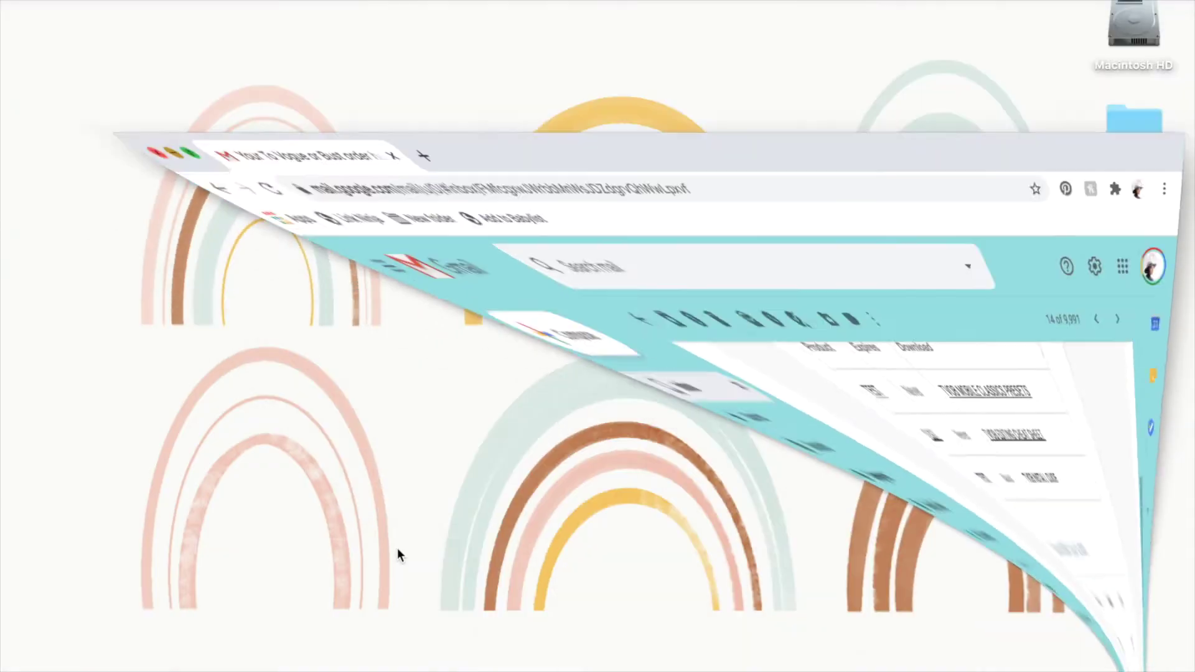
click(785, 331)
right_click(786, 327)
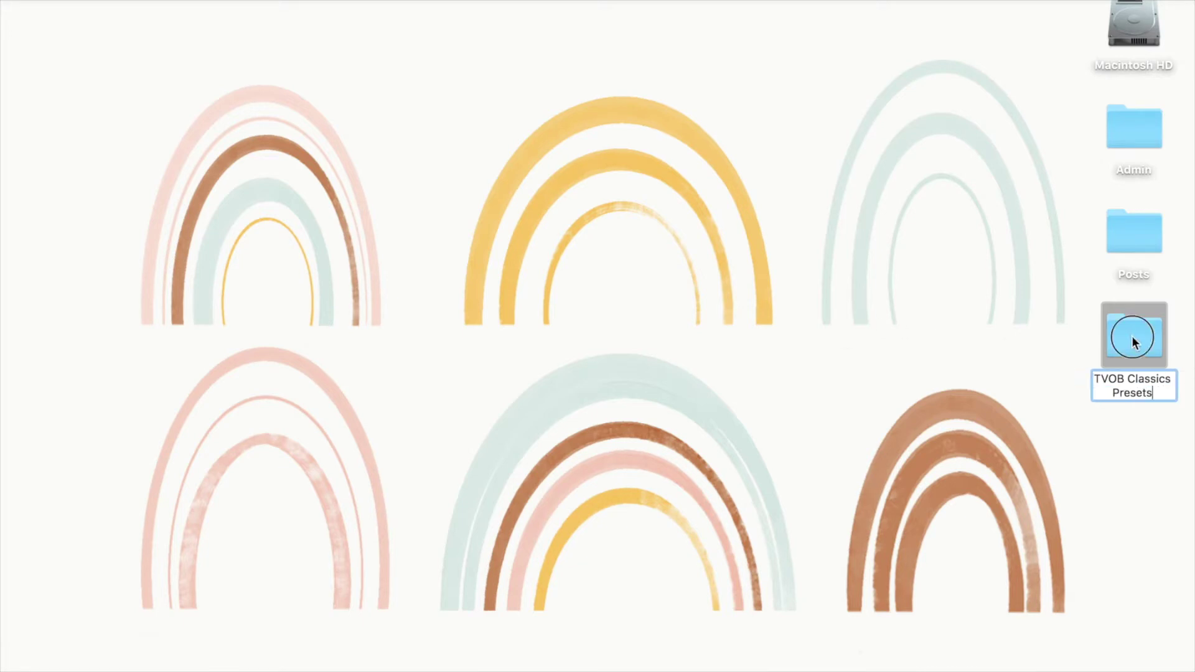
double_click(1131, 335)
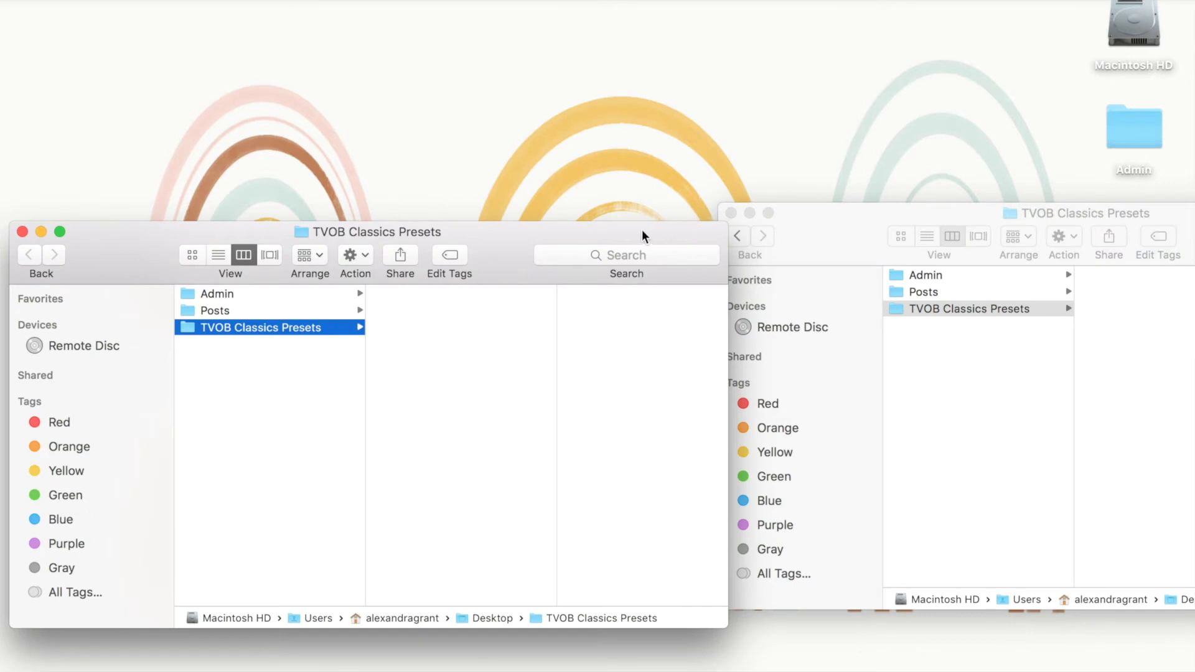
Copy the six .lrtemplate presets from the TVOB DESKTOP CLASSICS PRESETS download into the new folder.
click(526, 661)
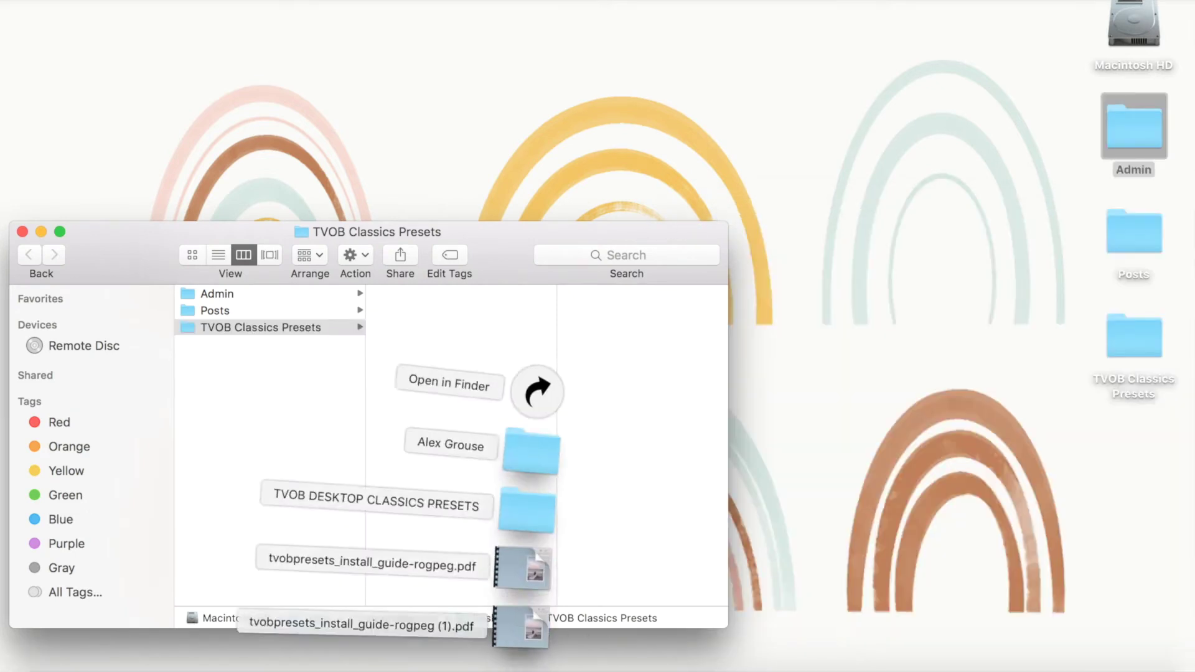
click(543, 408)
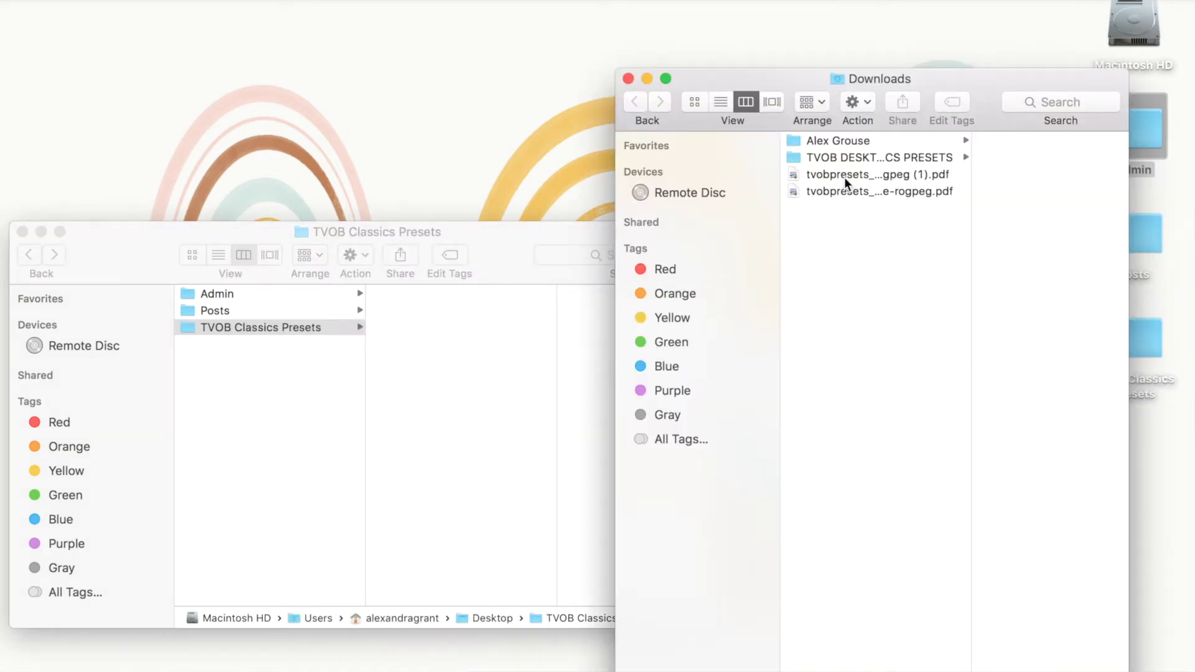
click(869, 157)
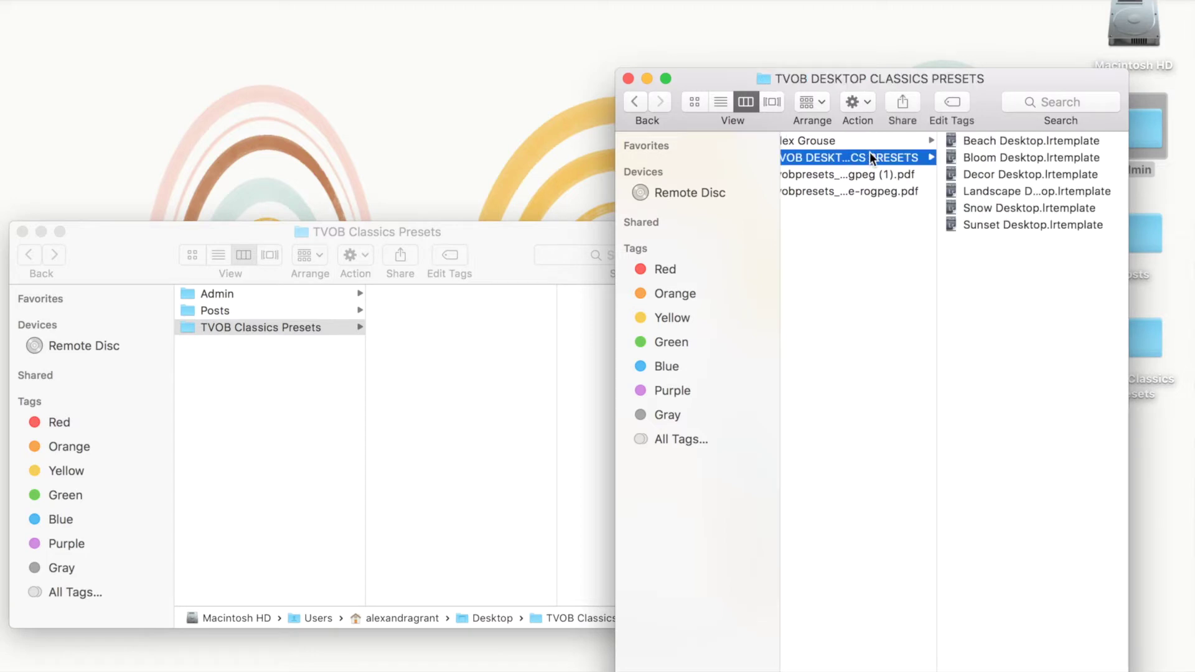
click(1031, 274)
drag(1031, 274, 1024, 123)
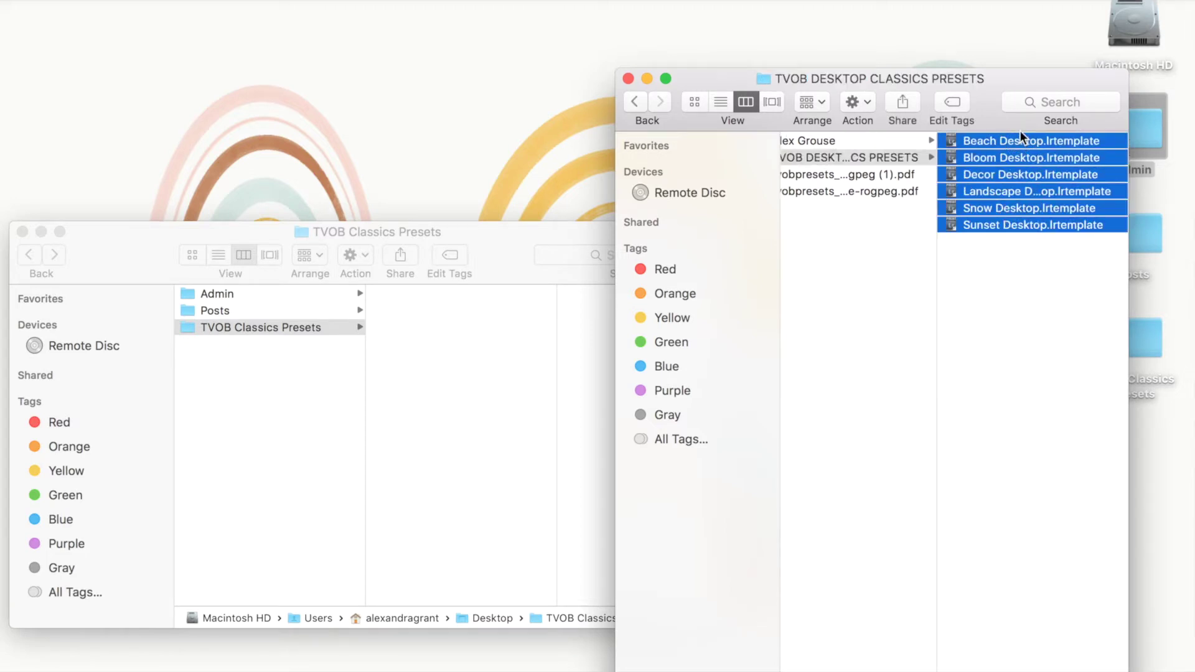
click(445, 374)
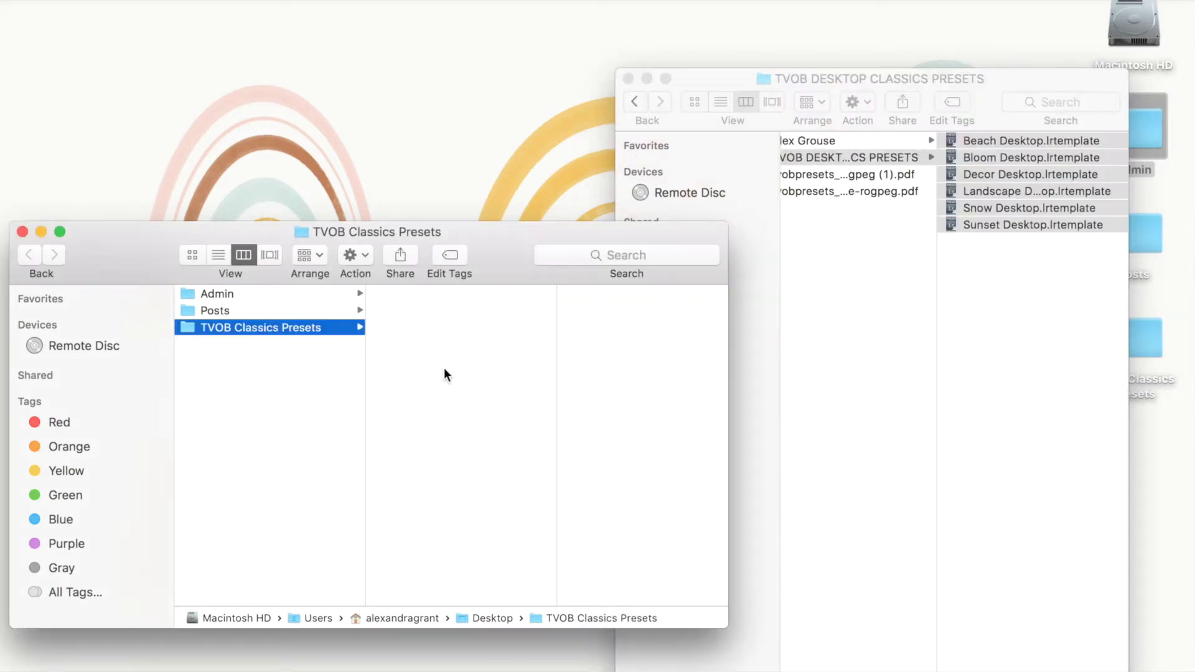
key(super+v)
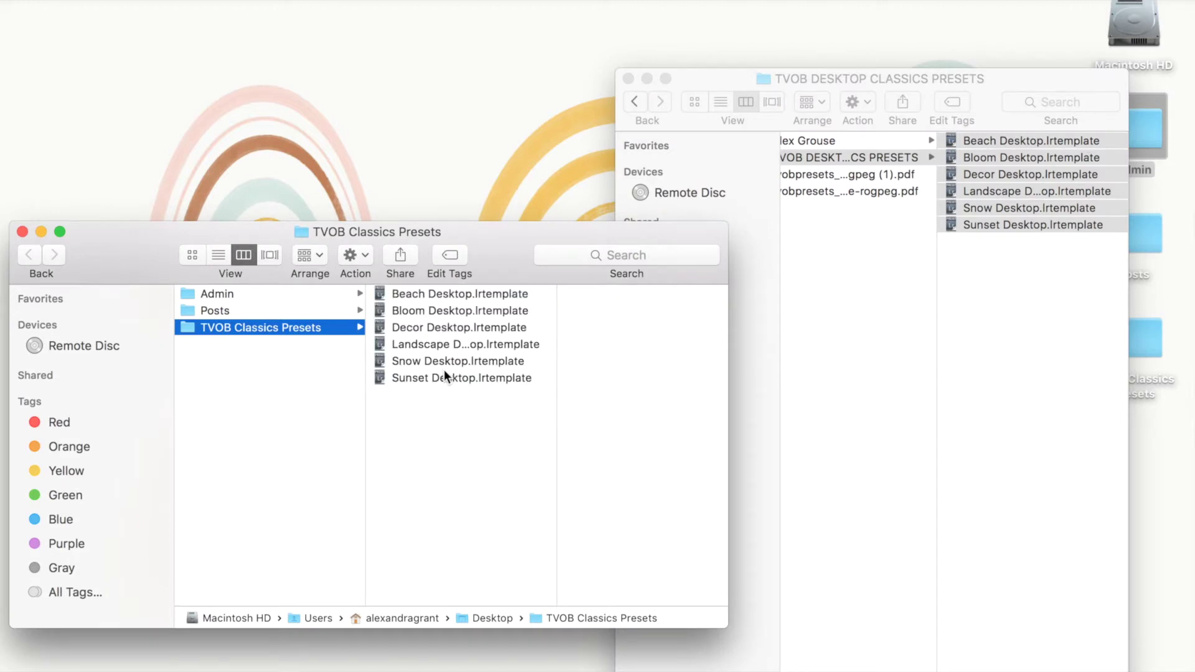
Move the cheat sheet and install guide PDFs from Downloads onto the Desktop.
click(864, 214)
drag(864, 215, 286, 405)
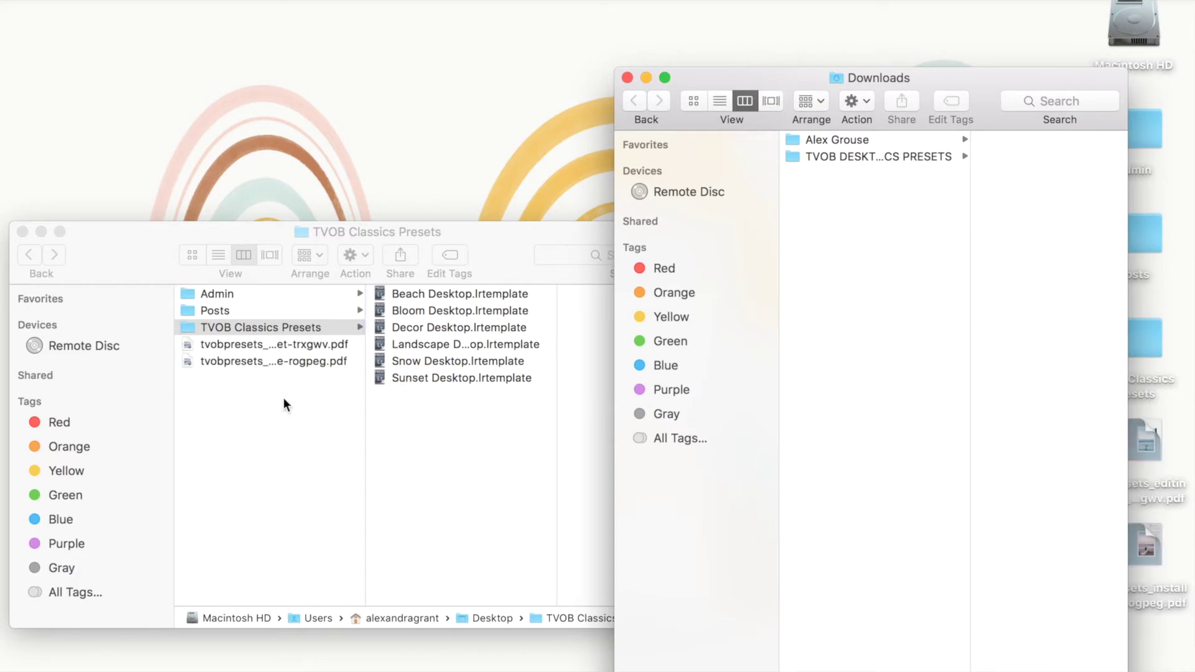
click(627, 78)
Look through the editing cheat sheet PDF in Preview, then close it.
double_click(262, 343)
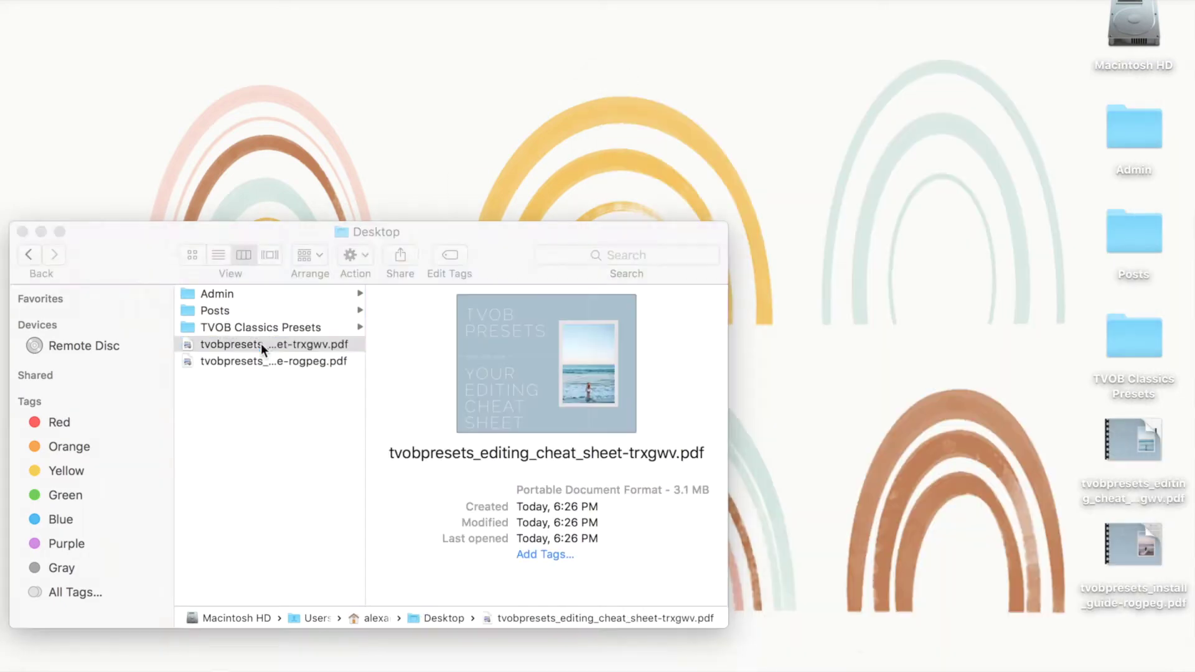
scroll(478, 237, down, 15)
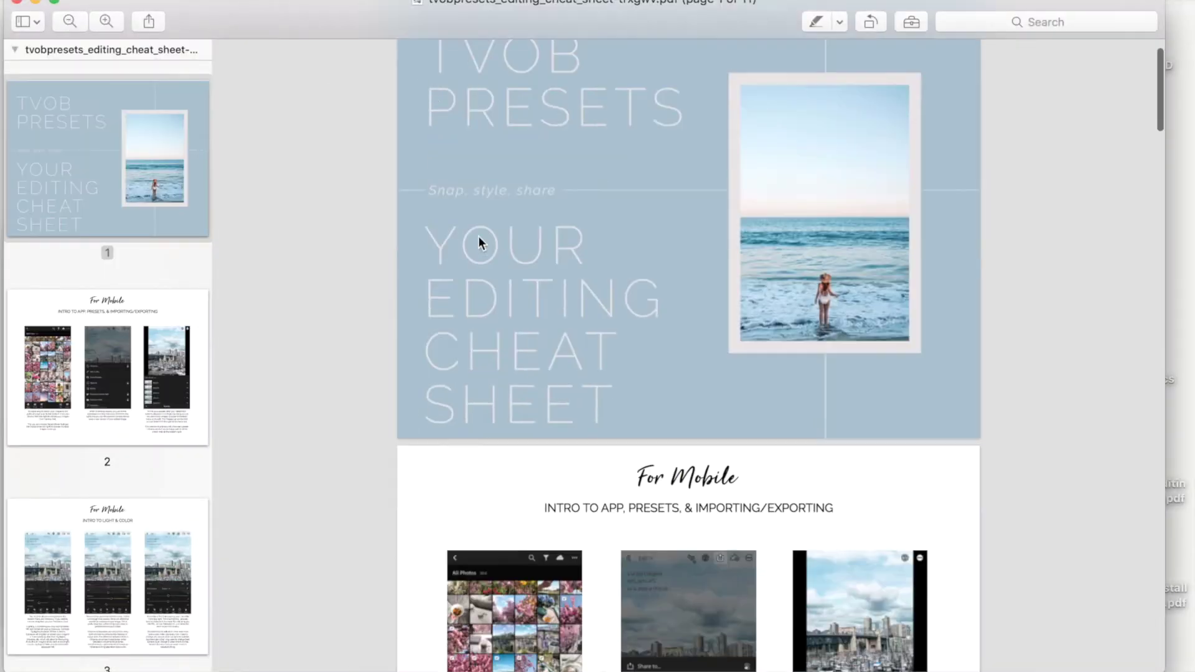
scroll(478, 237, down, 5)
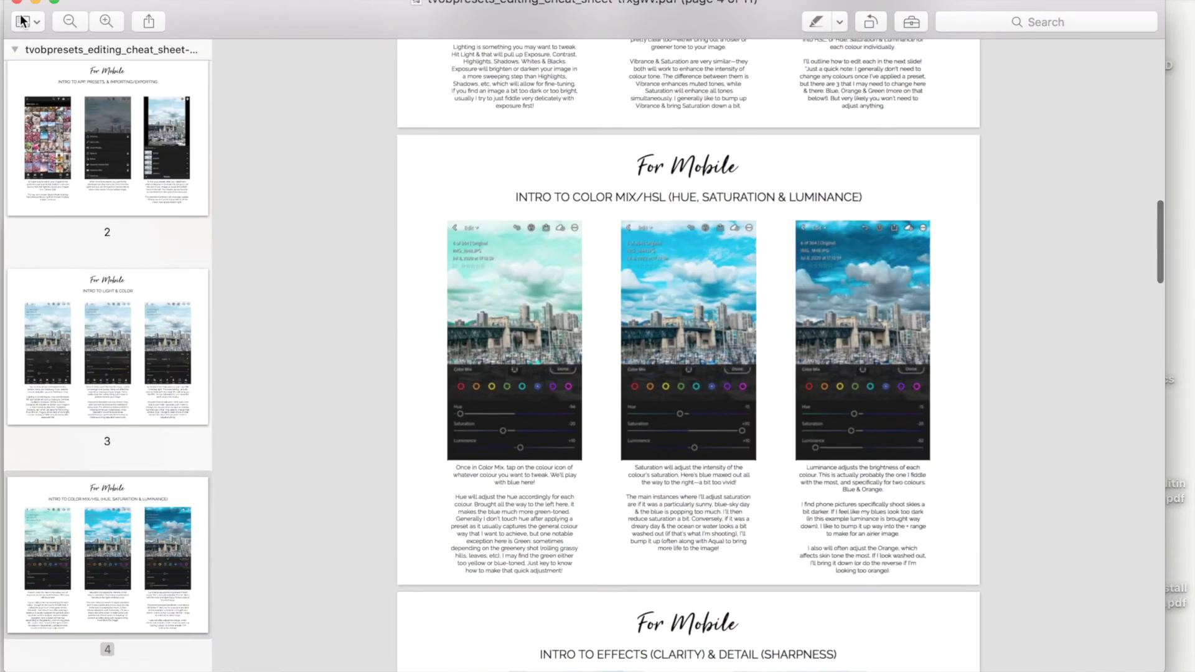
key(super+w)
Open the install guide PDF in Preview, zoomed out two steps.
double_click(293, 365)
click(69, 20)
click(69, 20)
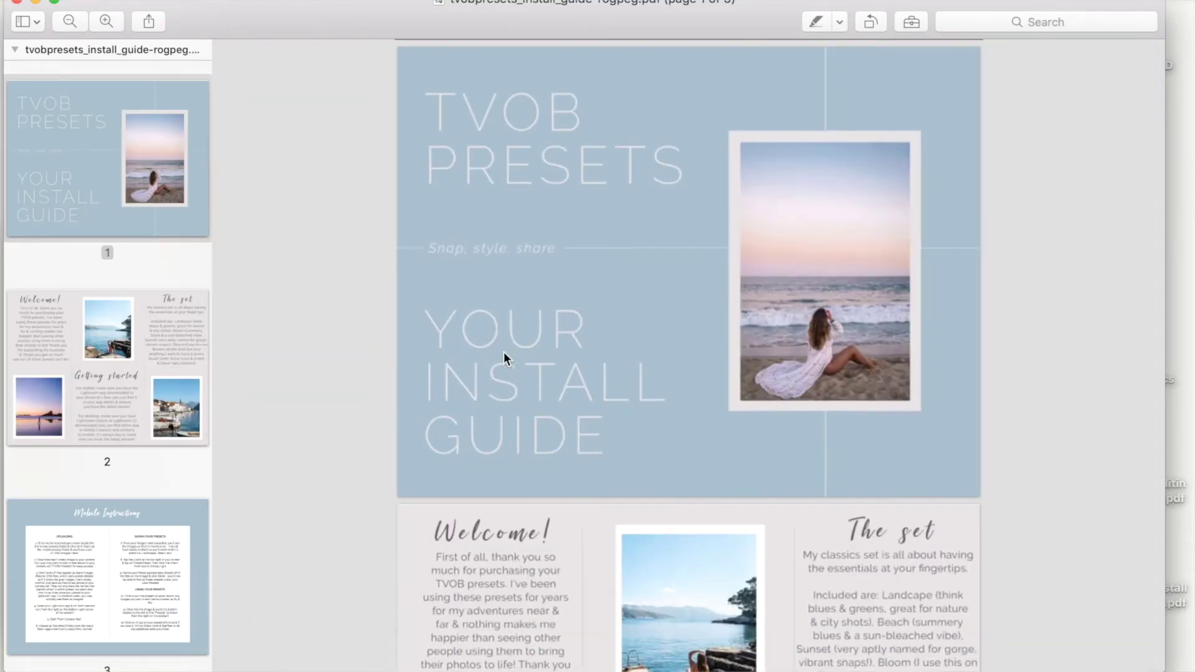
scroll(461, 356, down, 10)
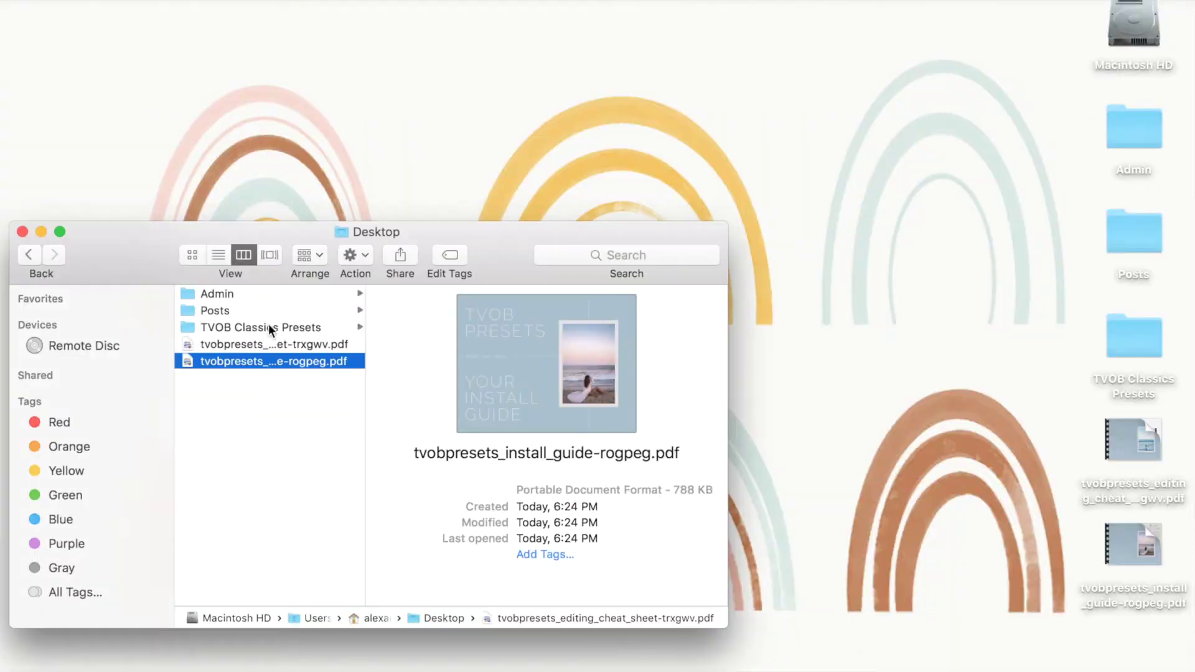
Select the six preset files, then reveal Lightroom's presets folder from the Presets preferences.
click(267, 327)
drag(452, 425, 454, 307)
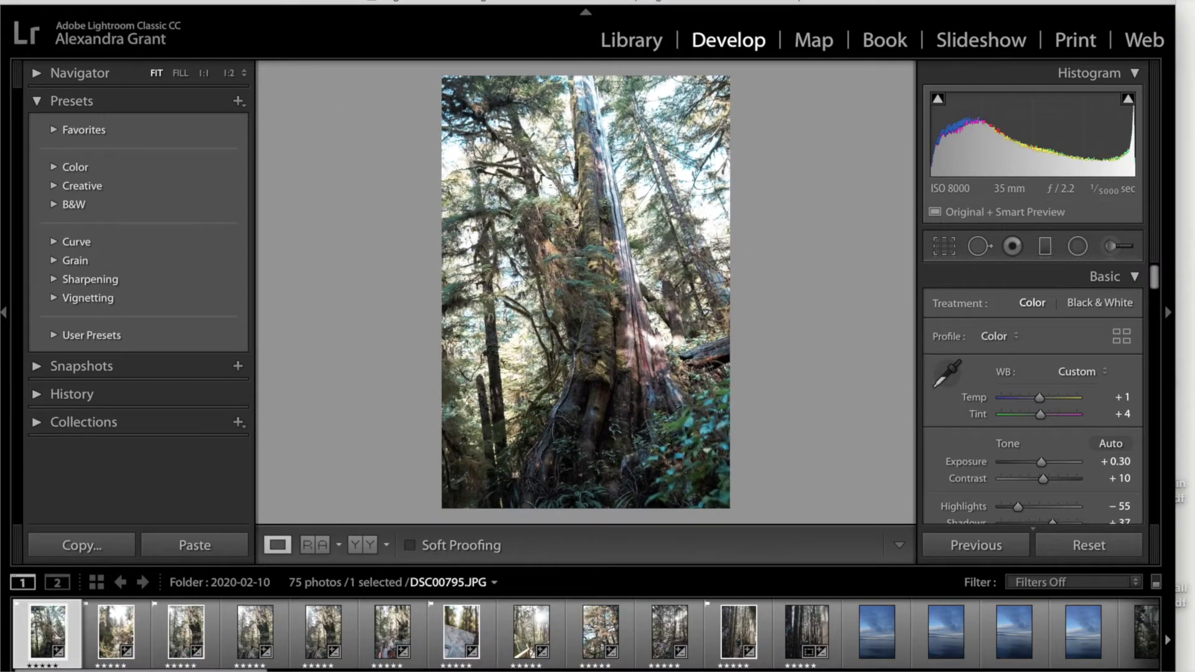
click(75, 1)
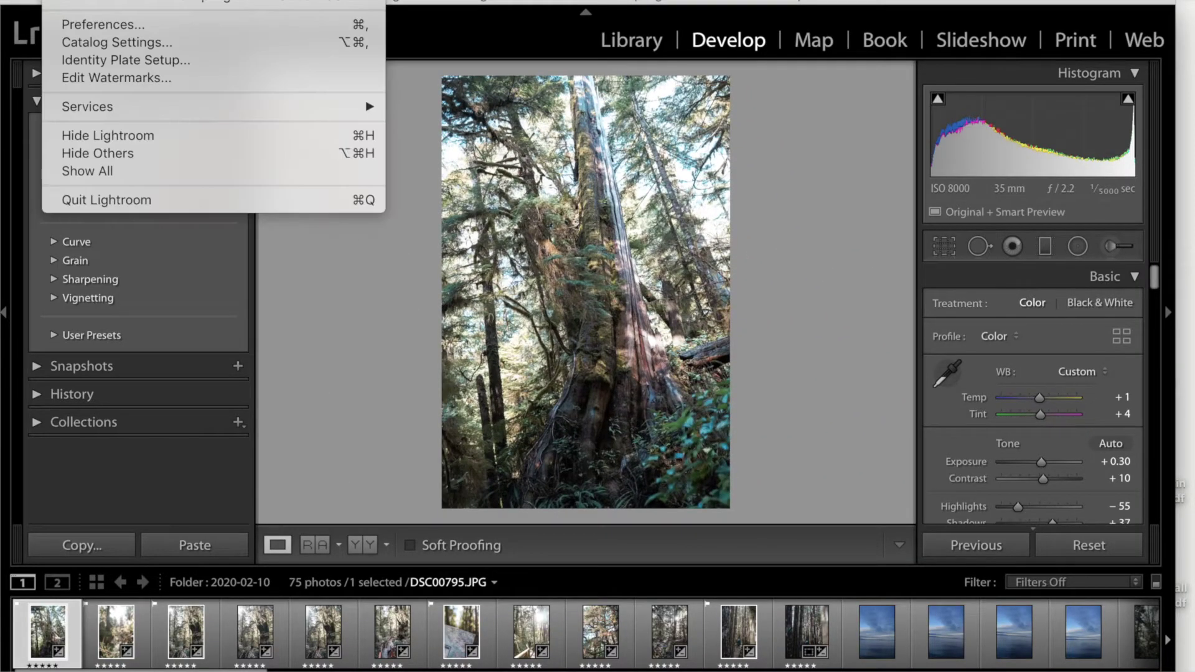
click(80, 24)
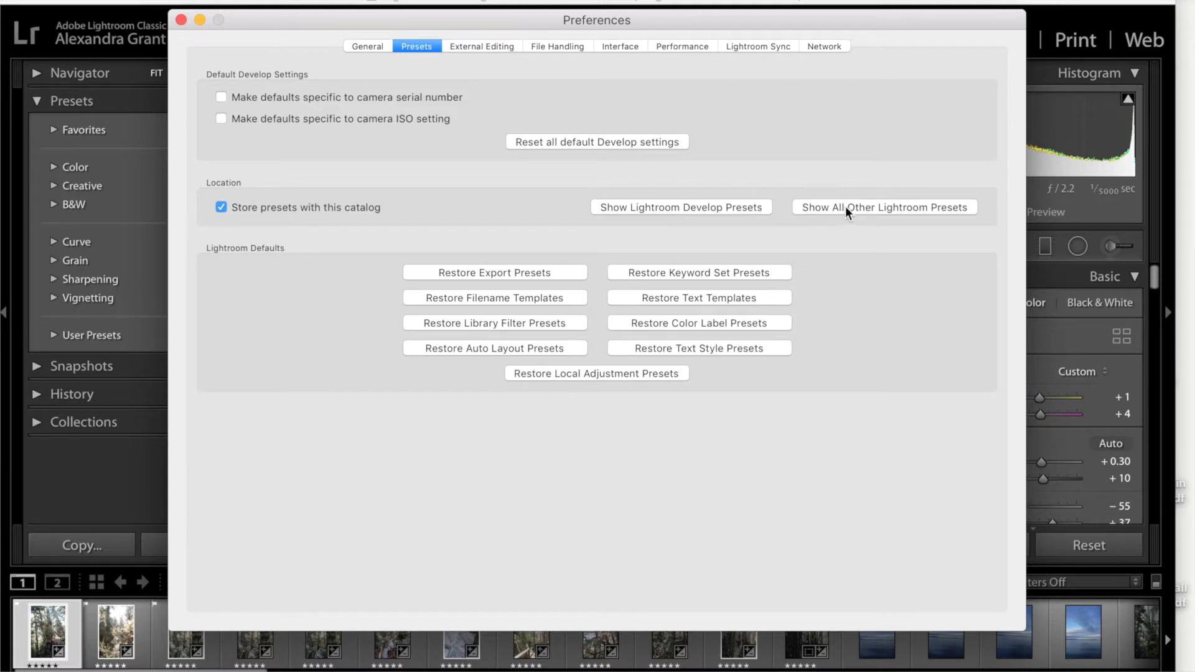
click(848, 212)
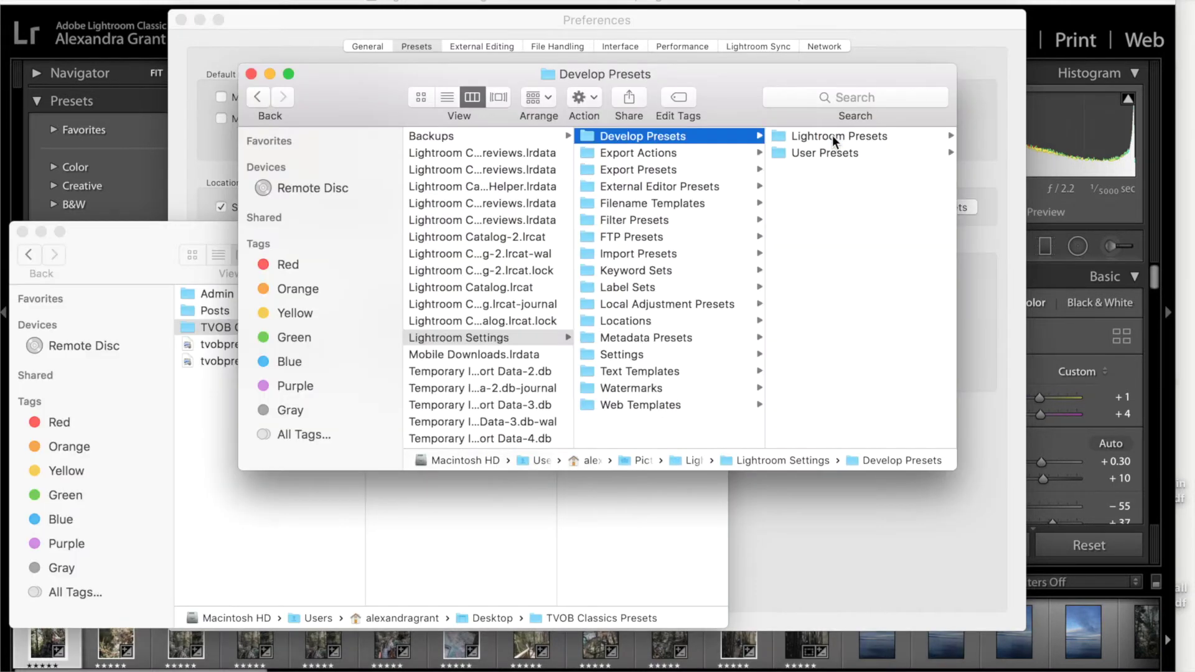
Arrange the Finder windows and copy the TVOB Classics Presets folder.
drag(350, 81, 374, 45)
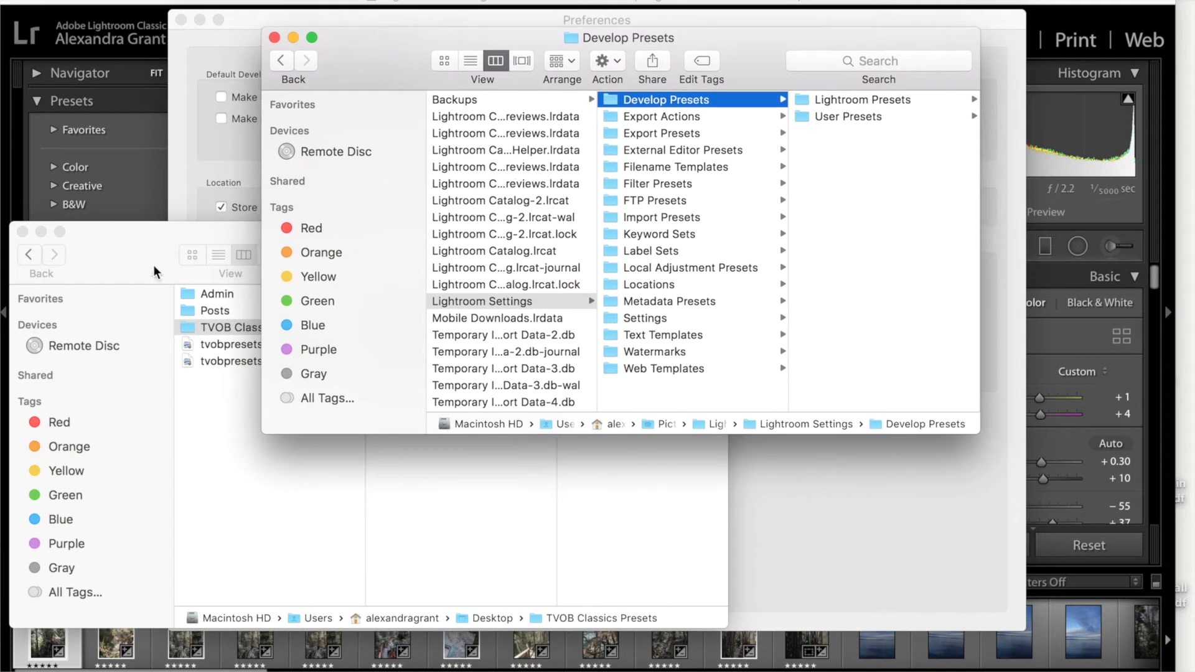
click(155, 270)
click(242, 326)
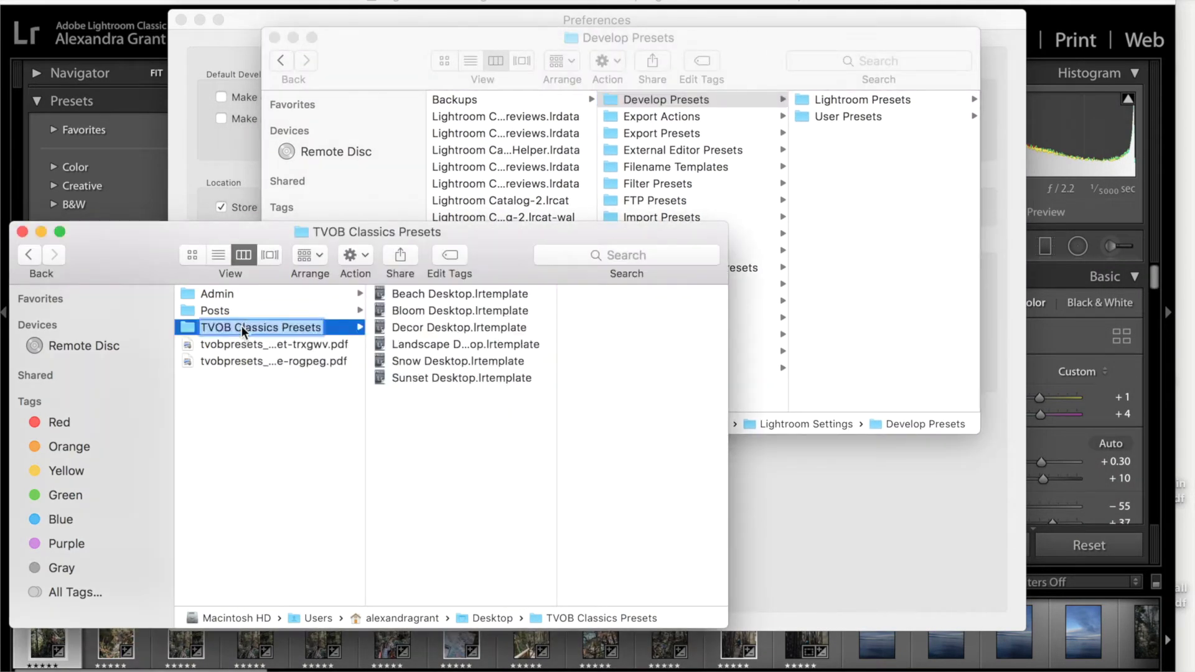
key(Escape)
right_click(292, 327)
click(834, 248)
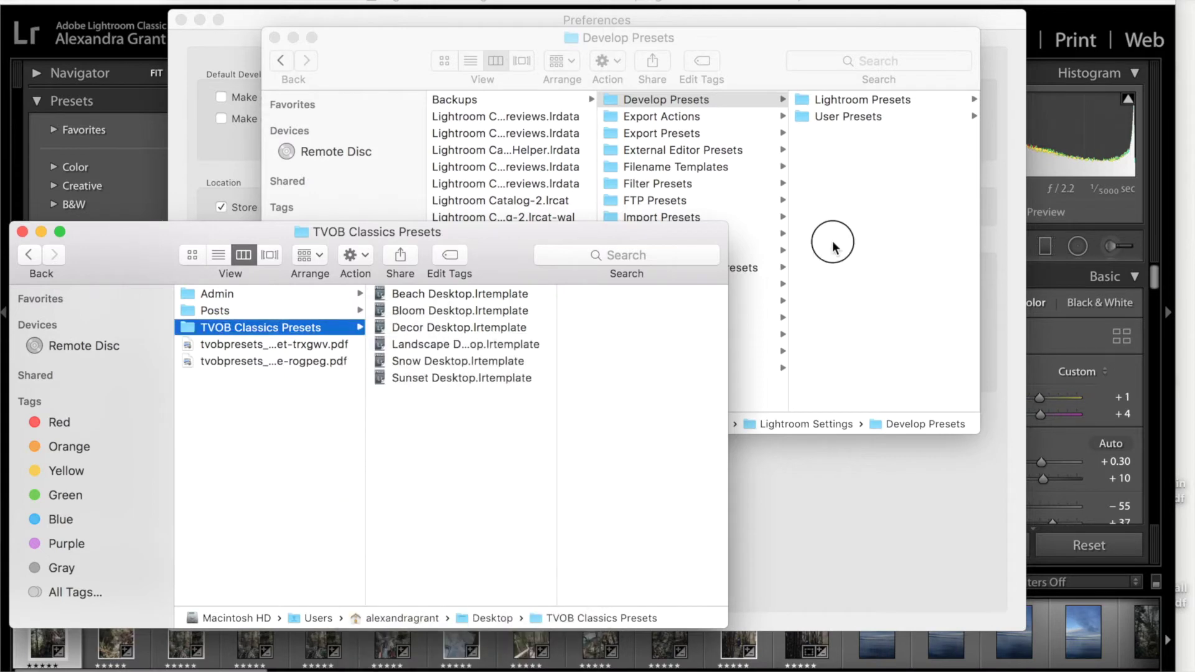
Paste the folder into Develop Presets, confirm its six templates, and close both Finder windows.
right_click(834, 247)
click(862, 307)
click(848, 117)
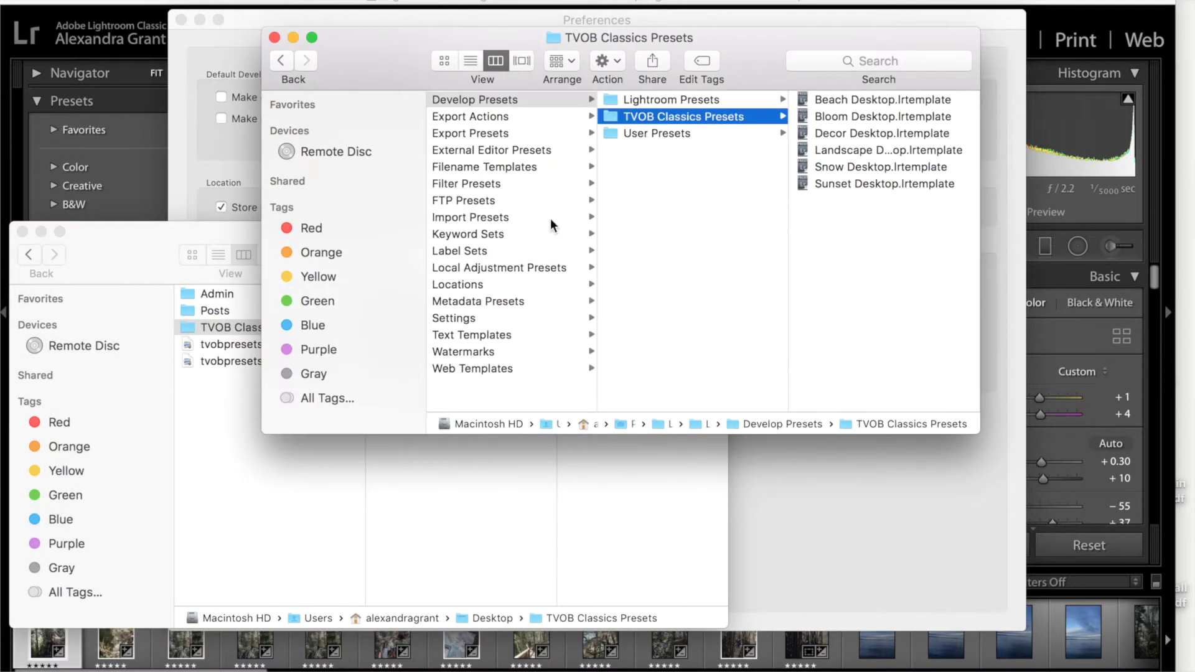
click(22, 232)
click(273, 37)
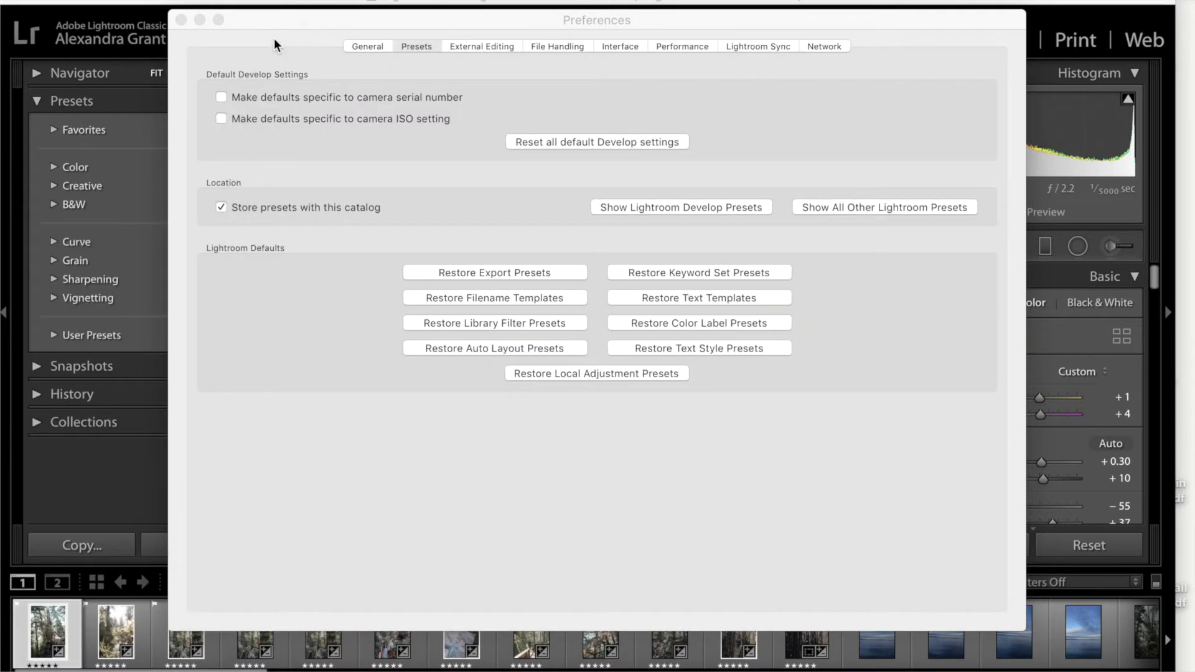
Restart Lightroom, accept the XMP conversion, and expand TVOB Classics Presets, applying Beach.
click(180, 20)
click(93, 2)
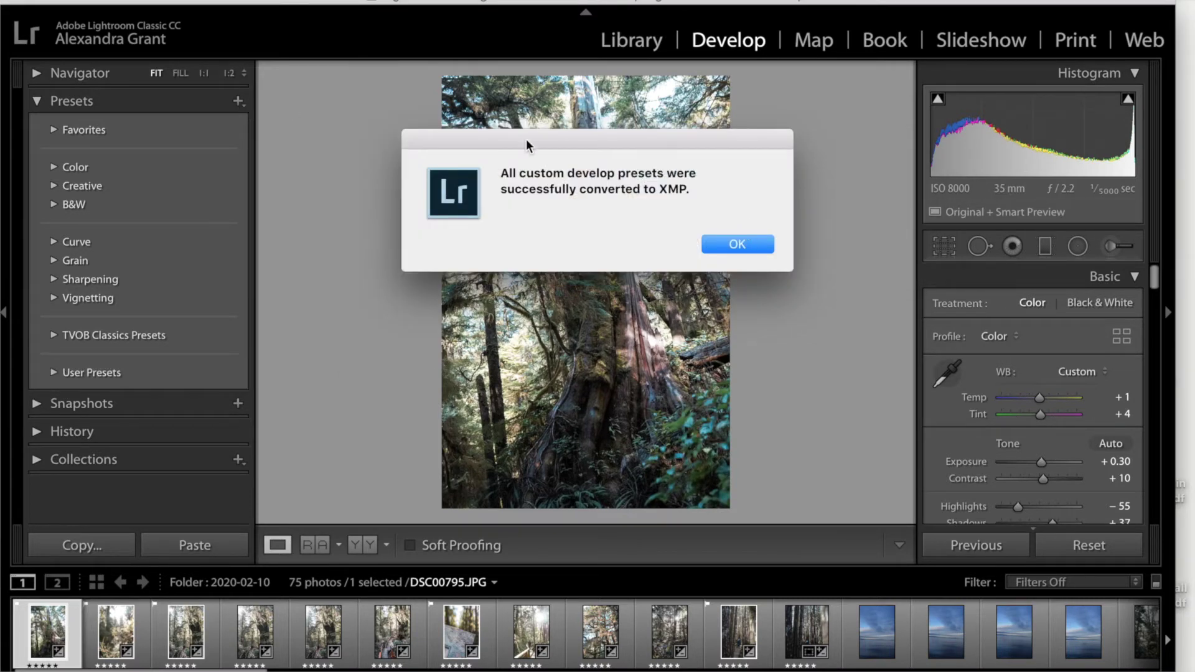
click(726, 249)
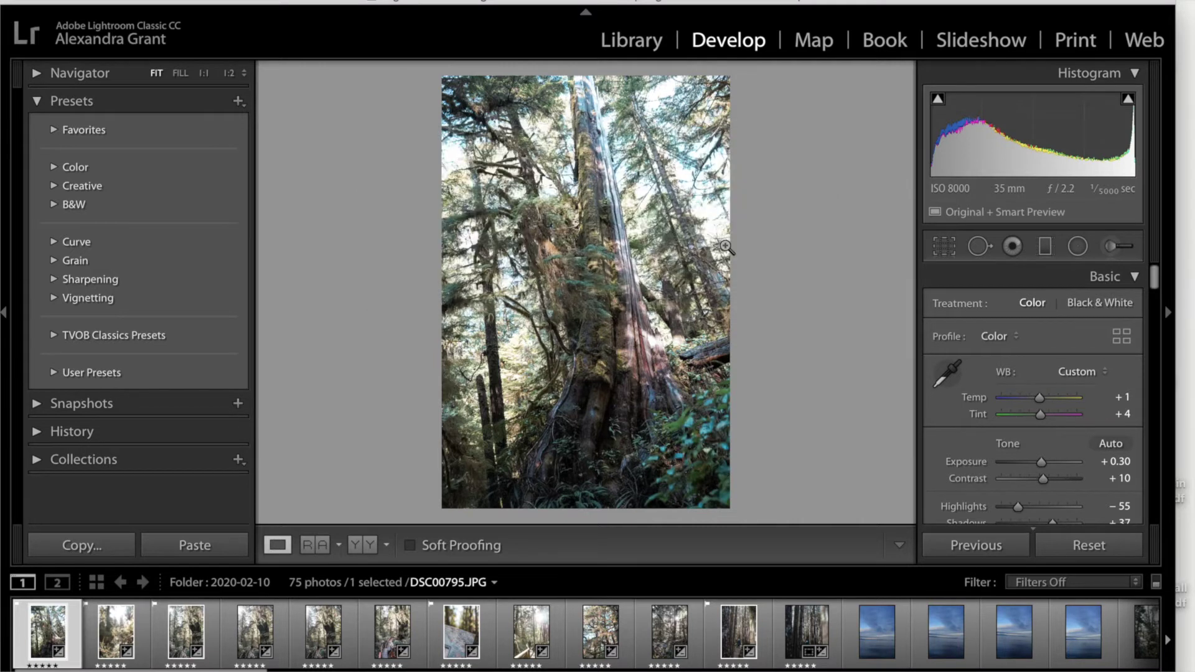
click(53, 339)
click(106, 354)
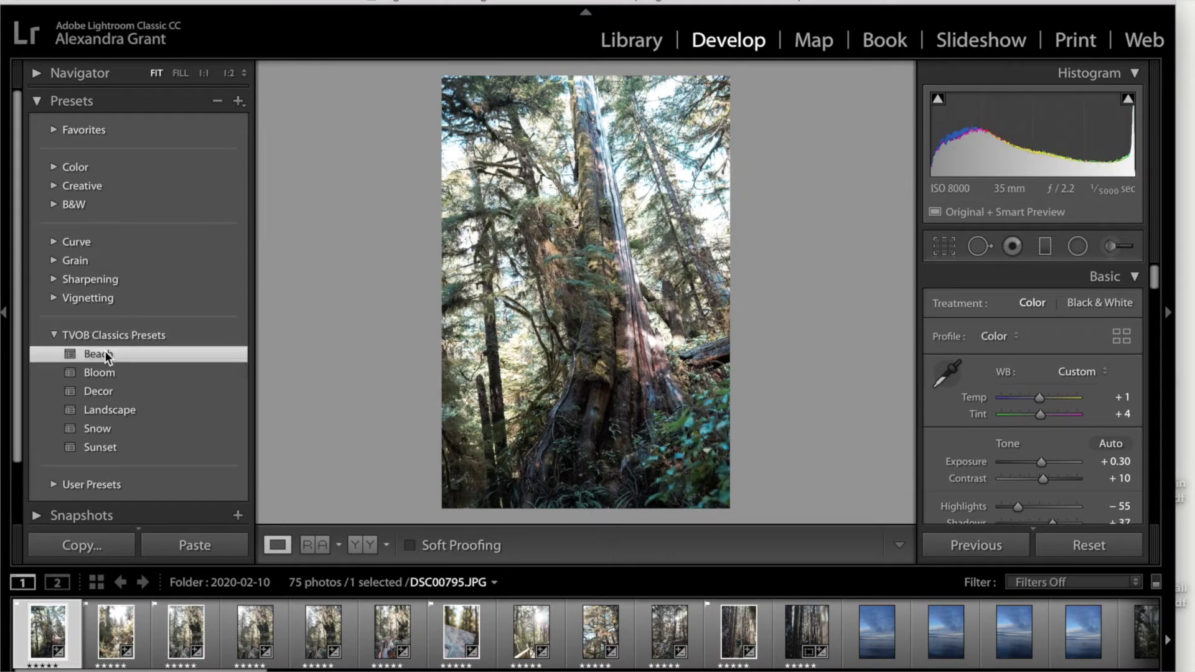
Apply Bloom, Decor, Landscape, Snow and Sunset to the forest photo, finishing on Landscape.
click(103, 373)
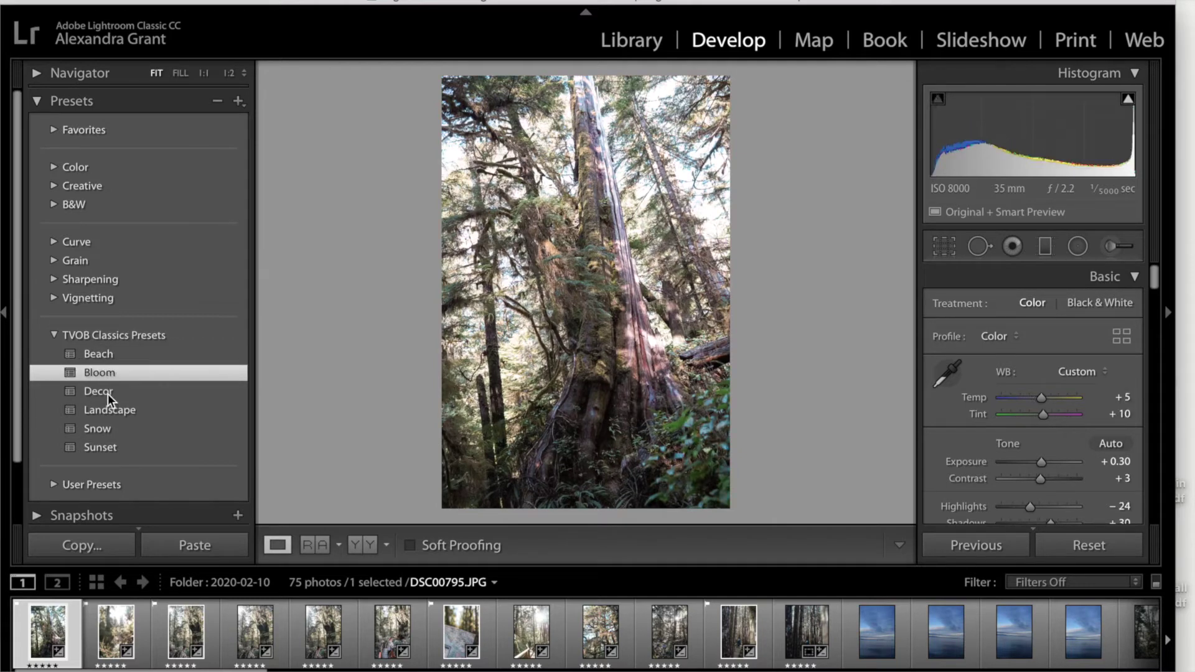
click(110, 395)
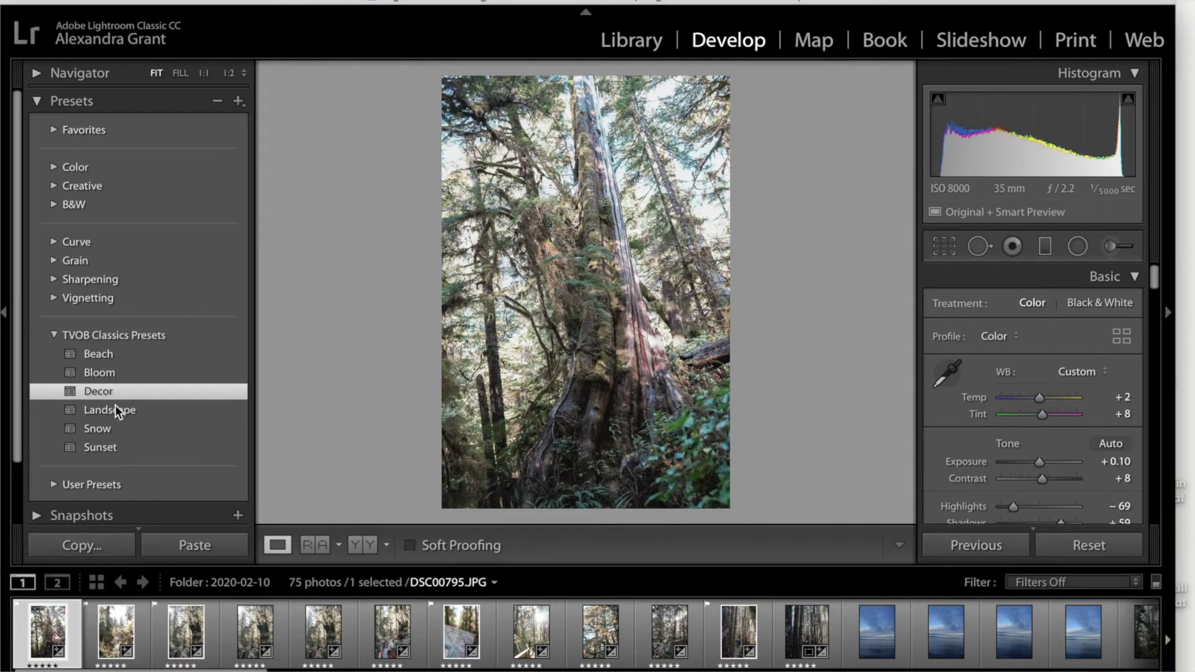
click(119, 416)
click(118, 428)
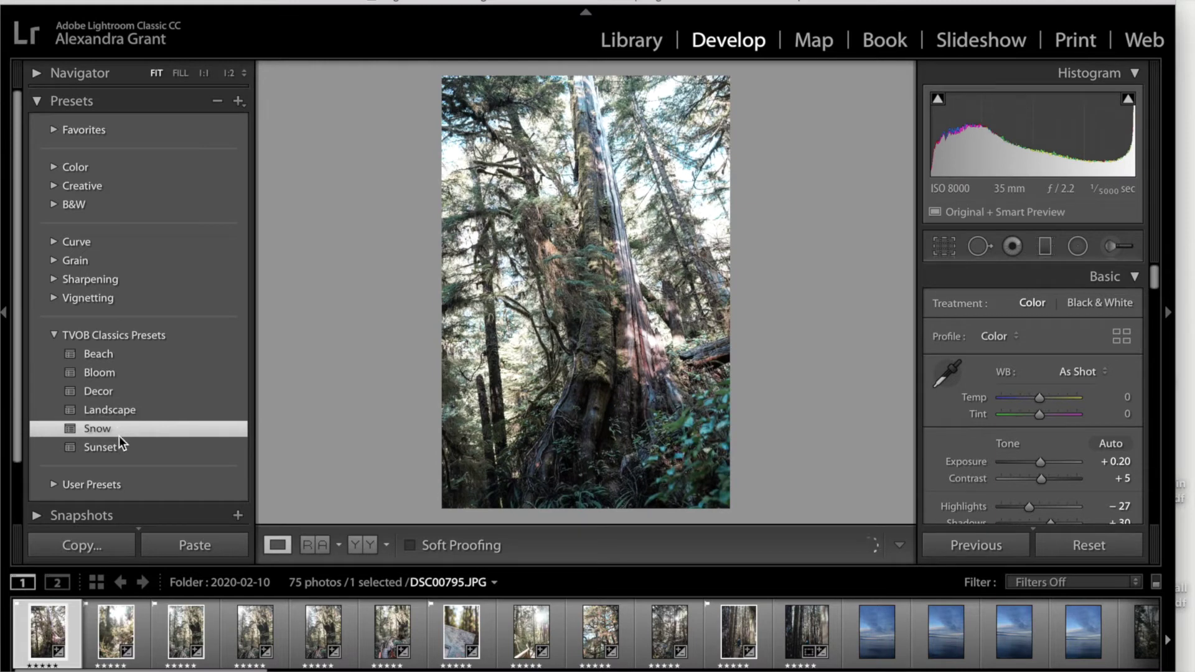
click(122, 447)
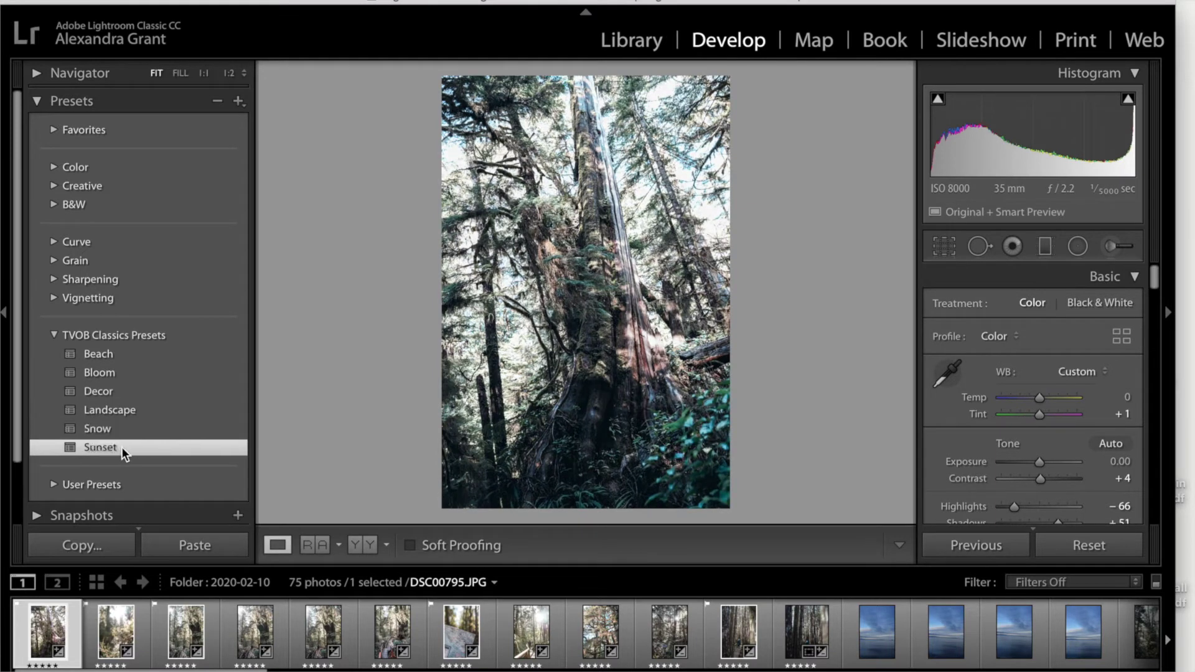
click(120, 412)
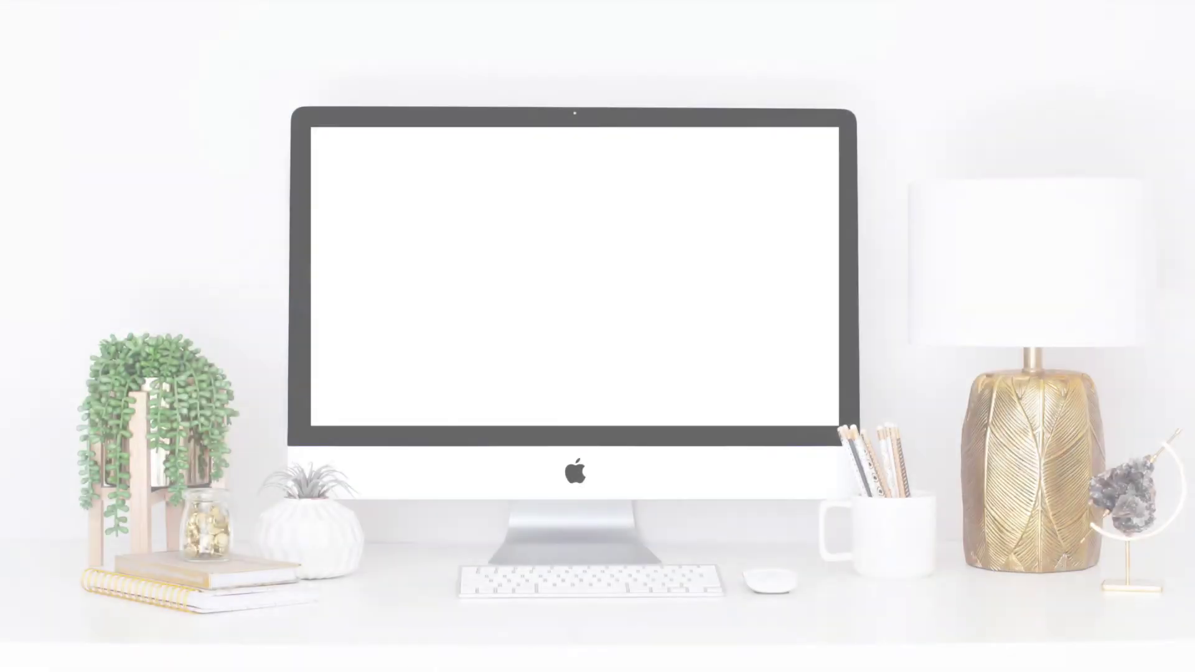
In Lightroom CC 2015, reveal the Lightroom Presets folder from the Presets preferences.
click(442, 425)
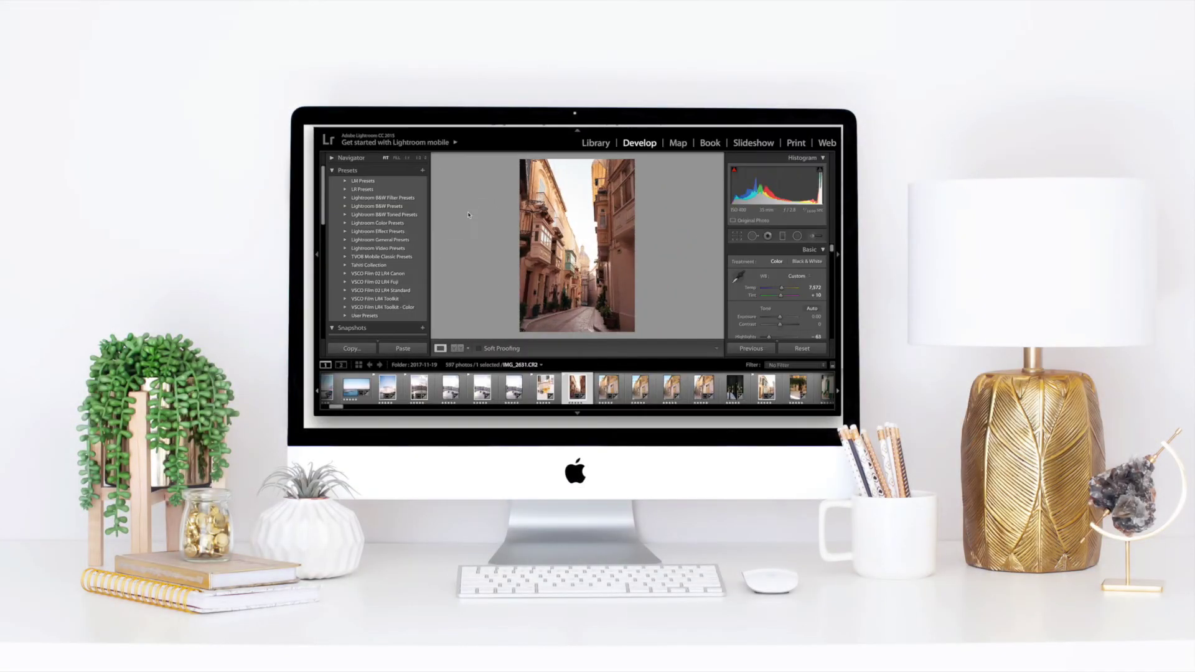
click(339, 128)
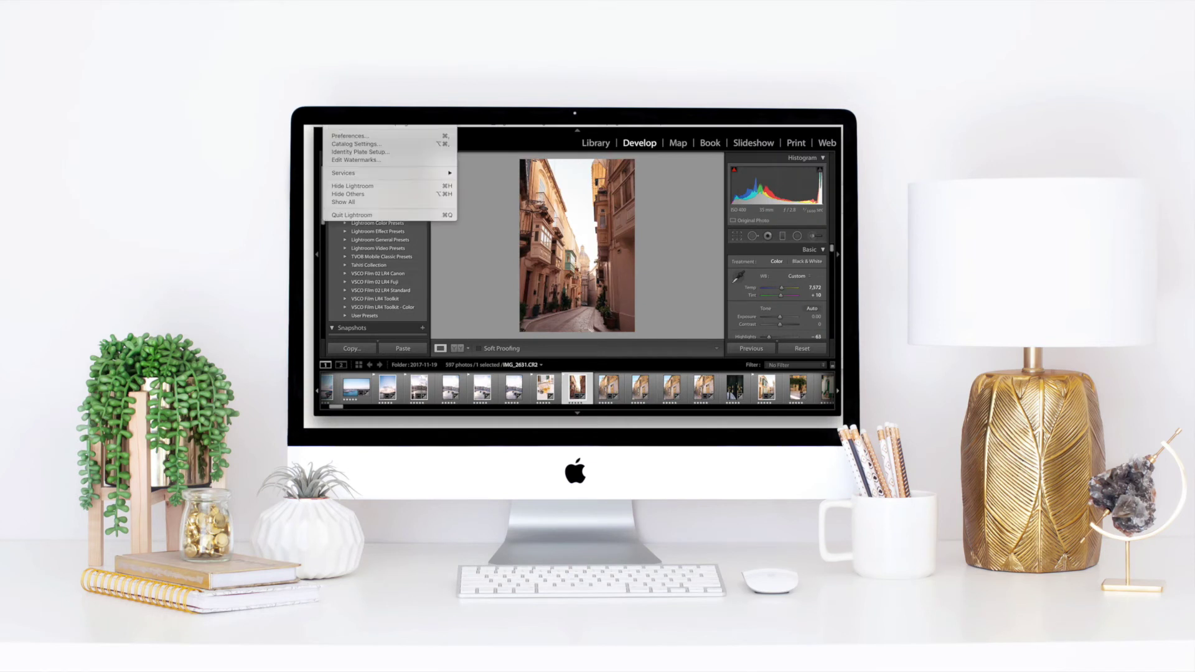
click(355, 153)
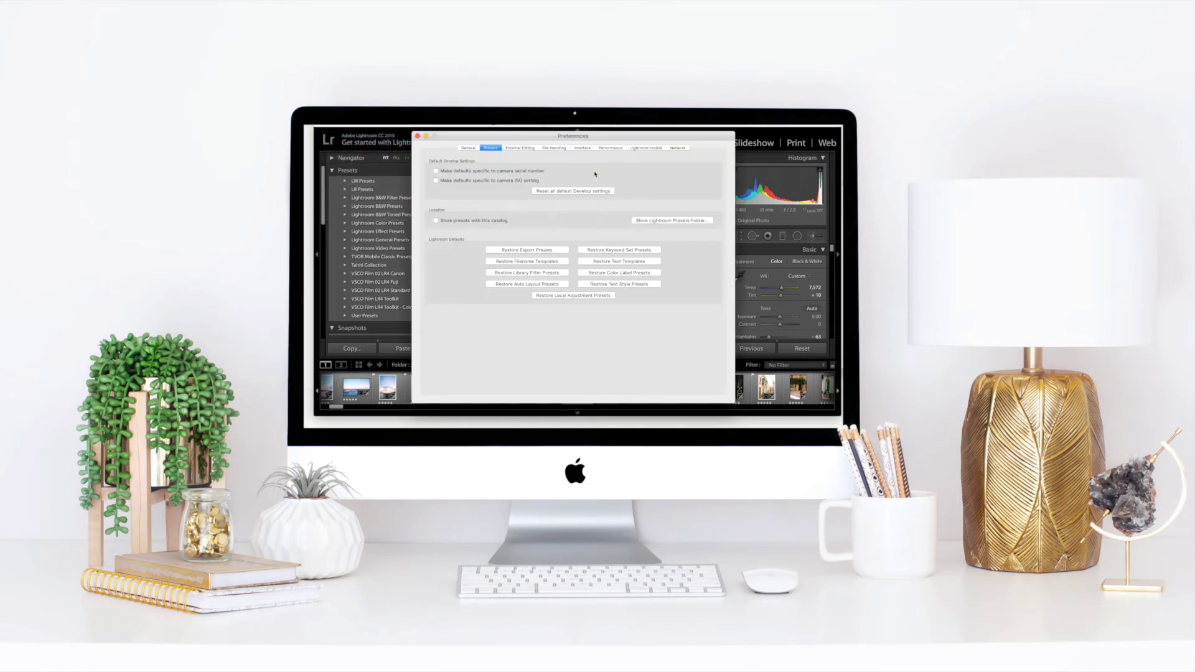
click(672, 220)
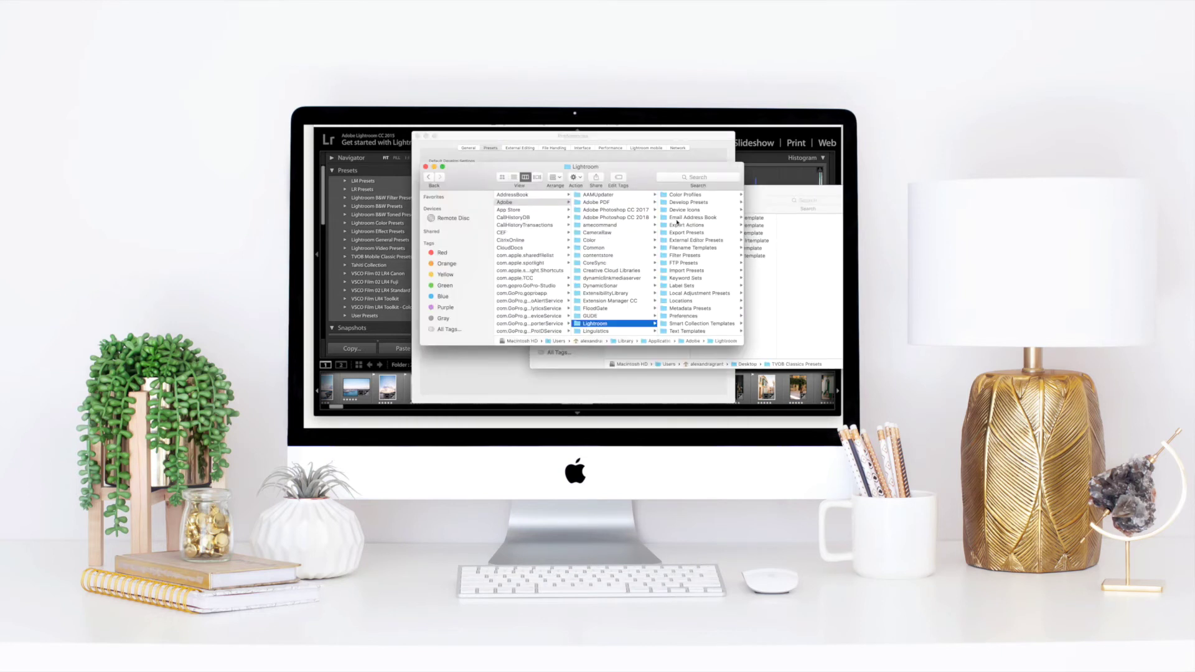
Open the Develop Presets subfolder in Lightroom CC 2015's presets folder.
drag(567, 167, 460, 155)
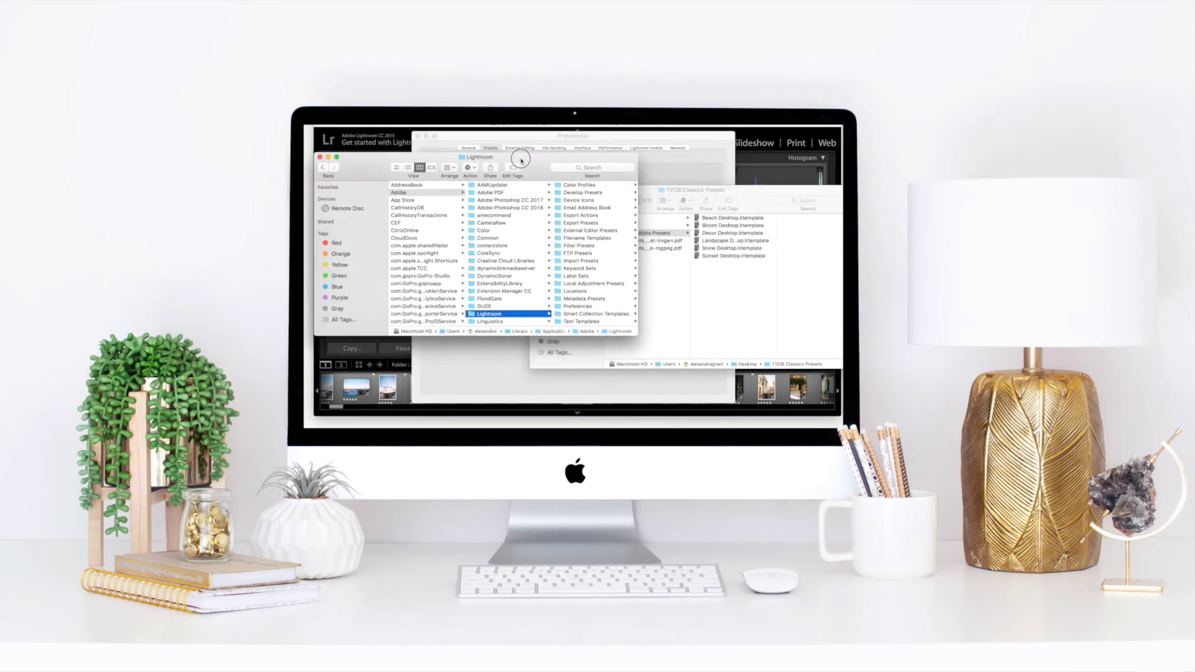
scroll(578, 260, down, 2)
scroll(578, 260, up, 2)
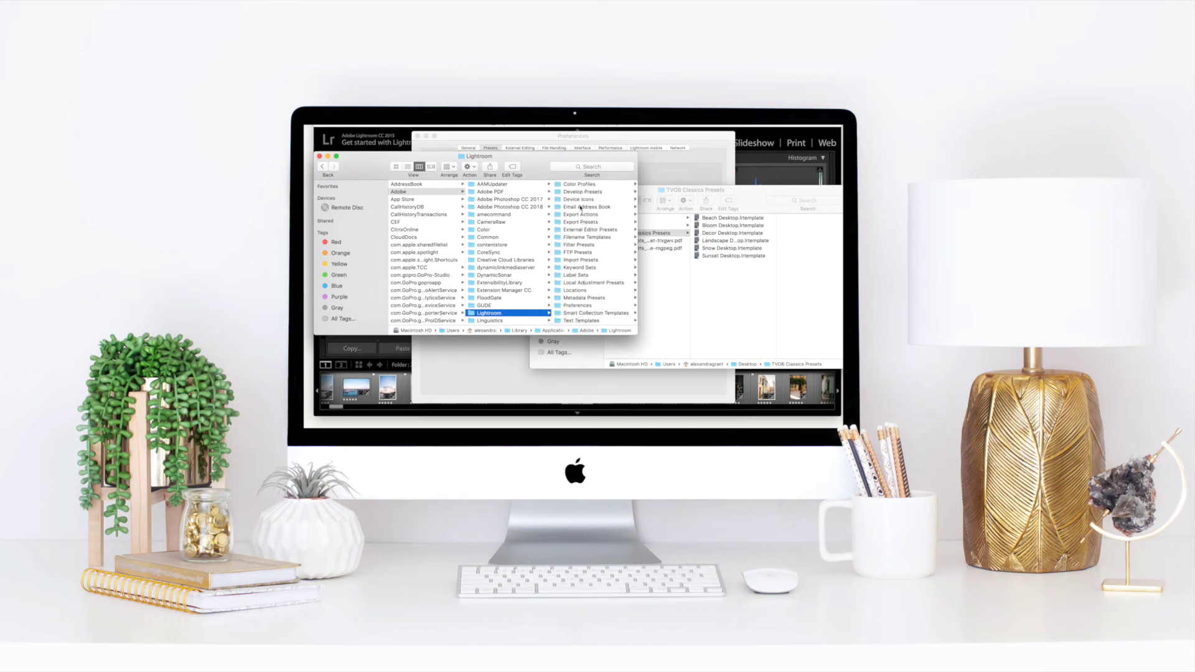
click(580, 191)
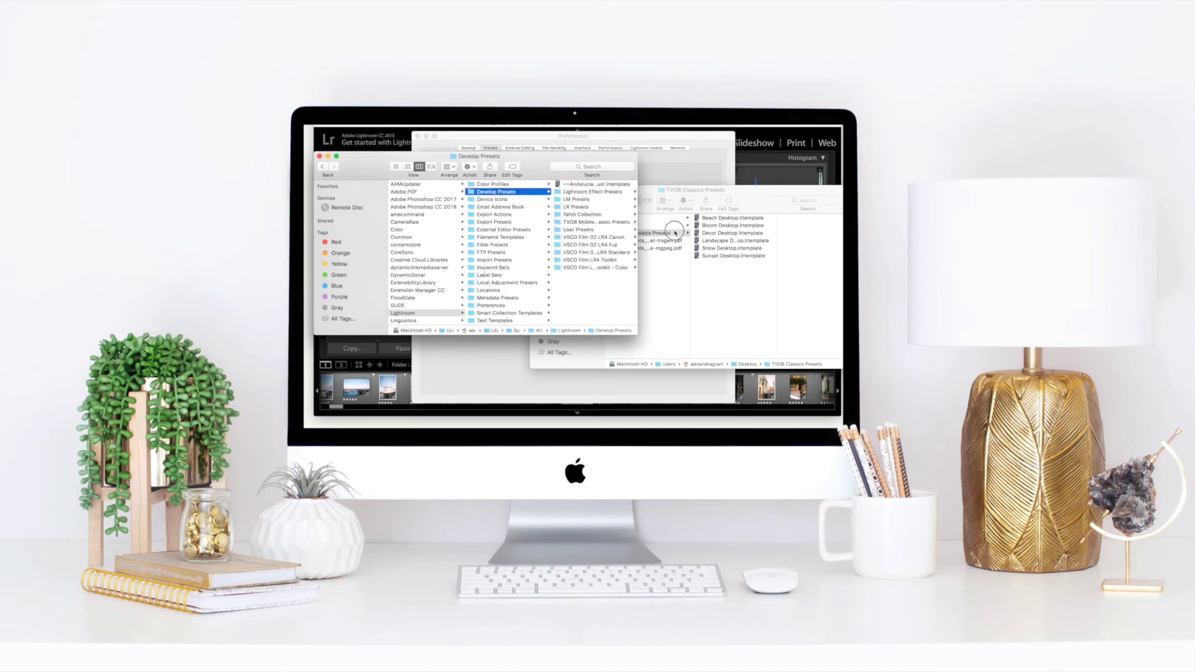
Copy the TVOB Classics Presets folder into Develop Presets and check its six .lrtemplate files.
drag(611, 190, 682, 236)
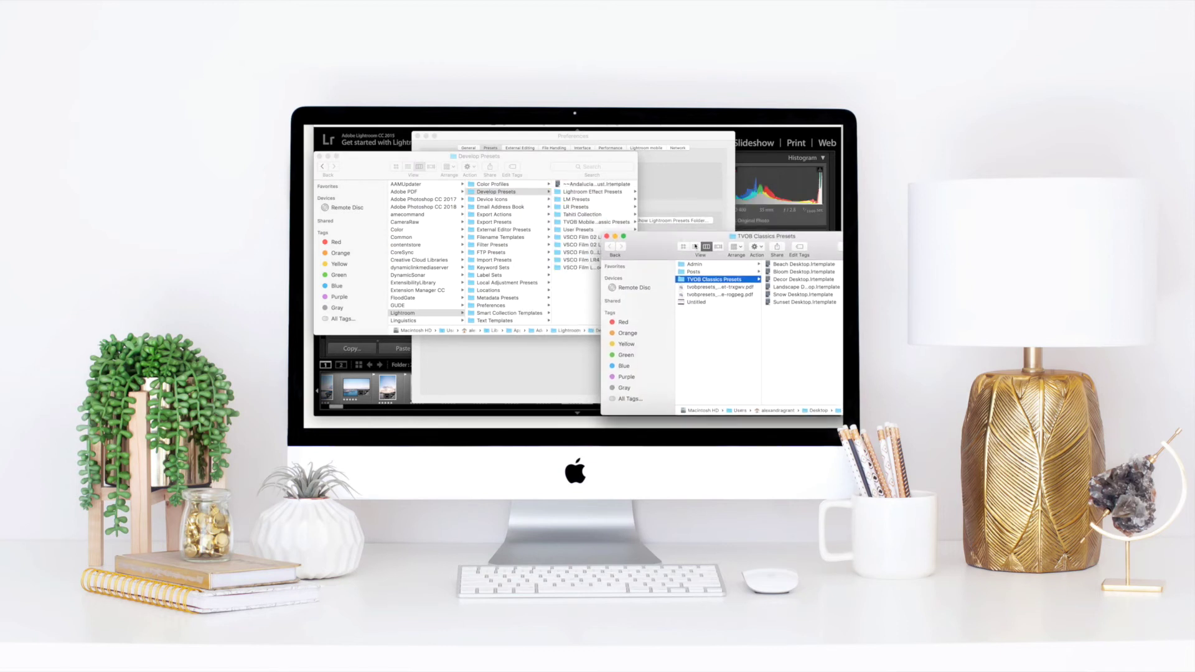
right_click(719, 279)
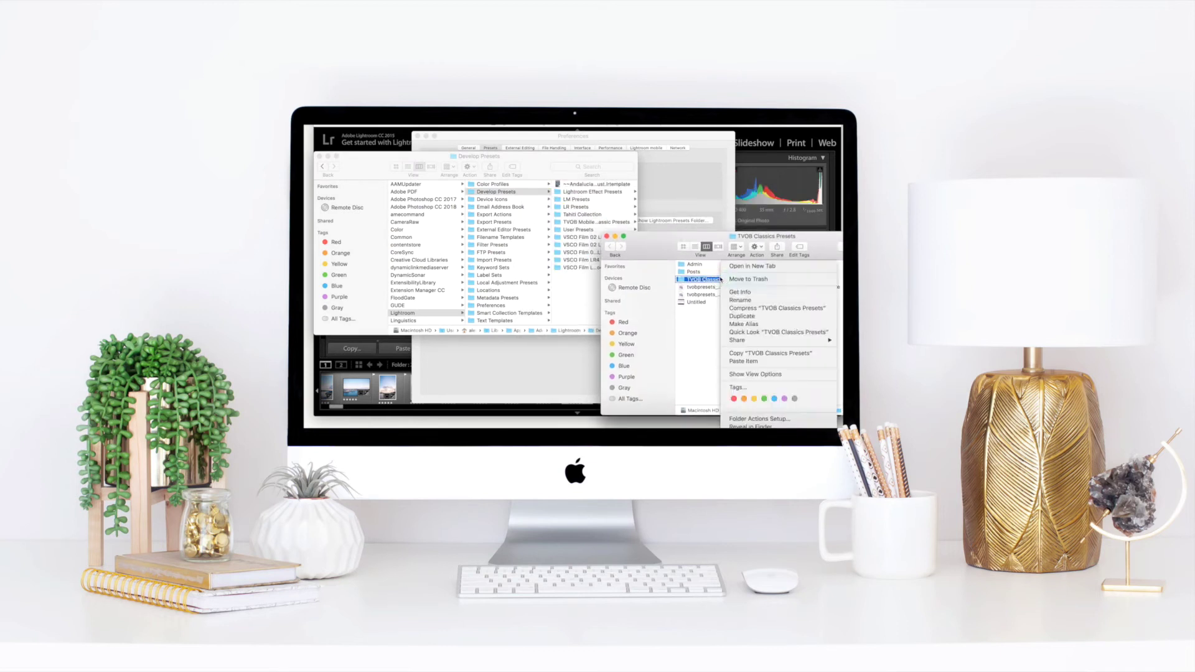
click(744, 355)
click(579, 299)
key(super+v)
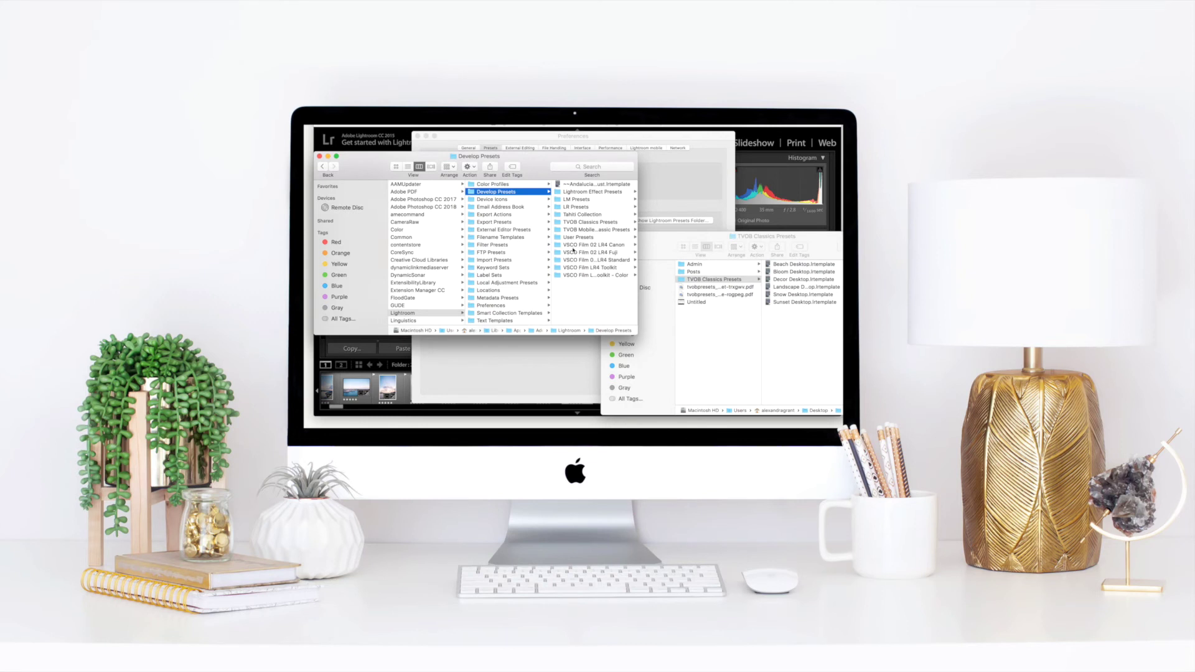
click(580, 222)
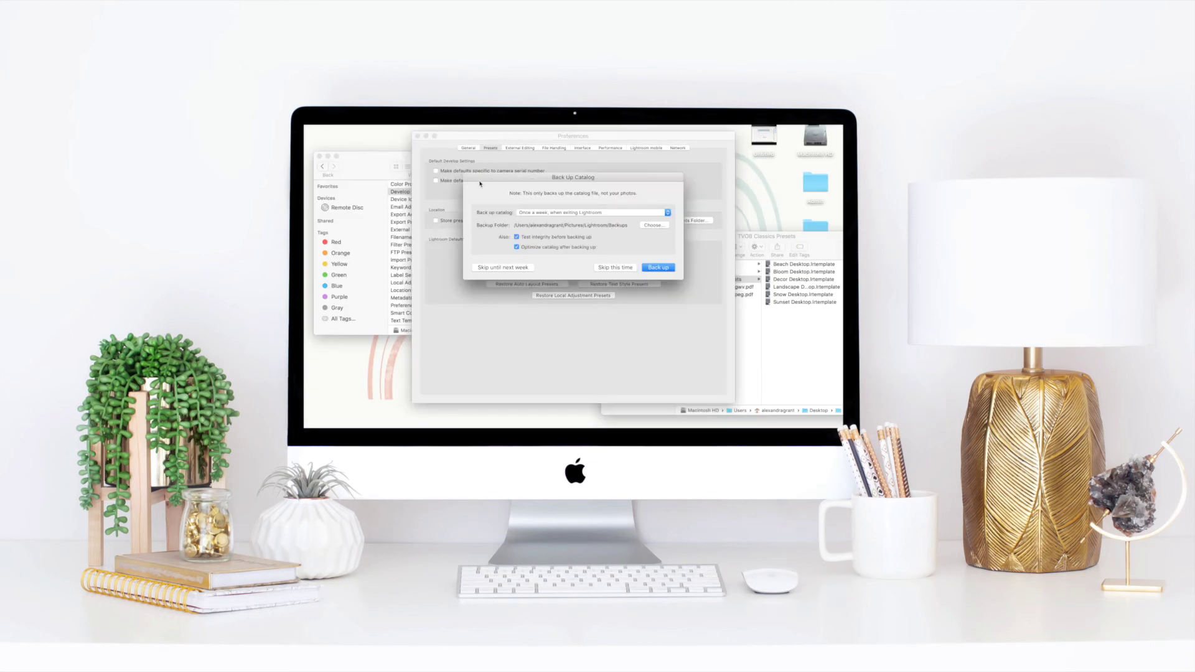
Back up the catalog on quitting, then close Preferences and both Finder windows.
click(651, 268)
click(416, 135)
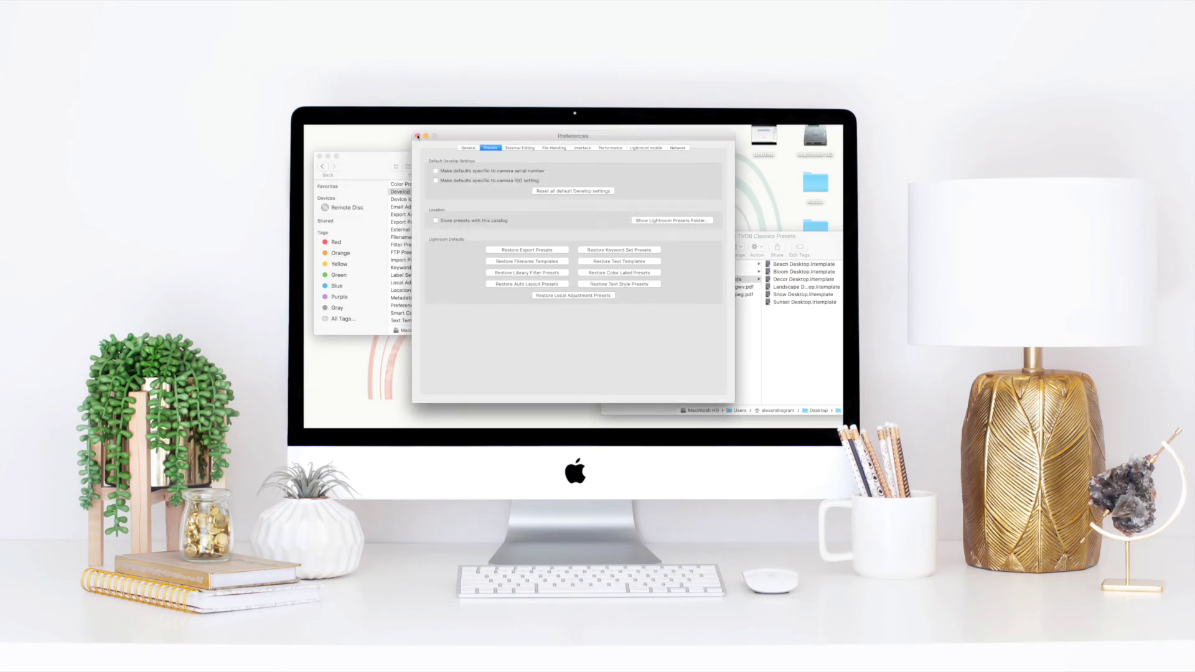
click(320, 157)
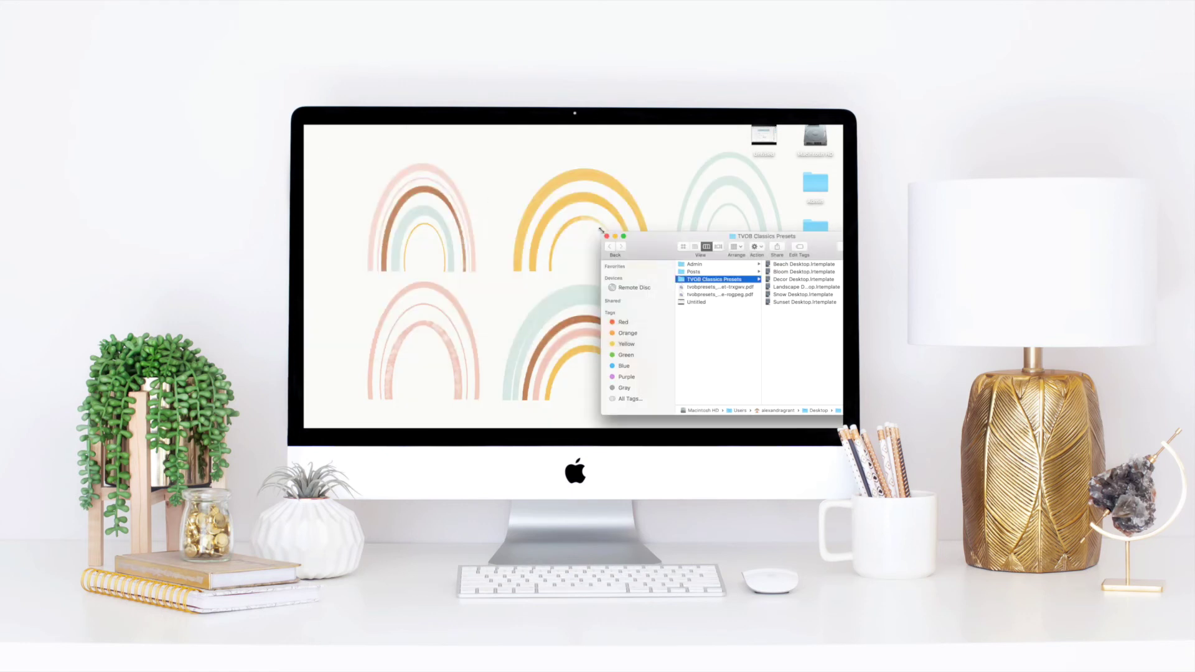
click(606, 236)
click(593, 245)
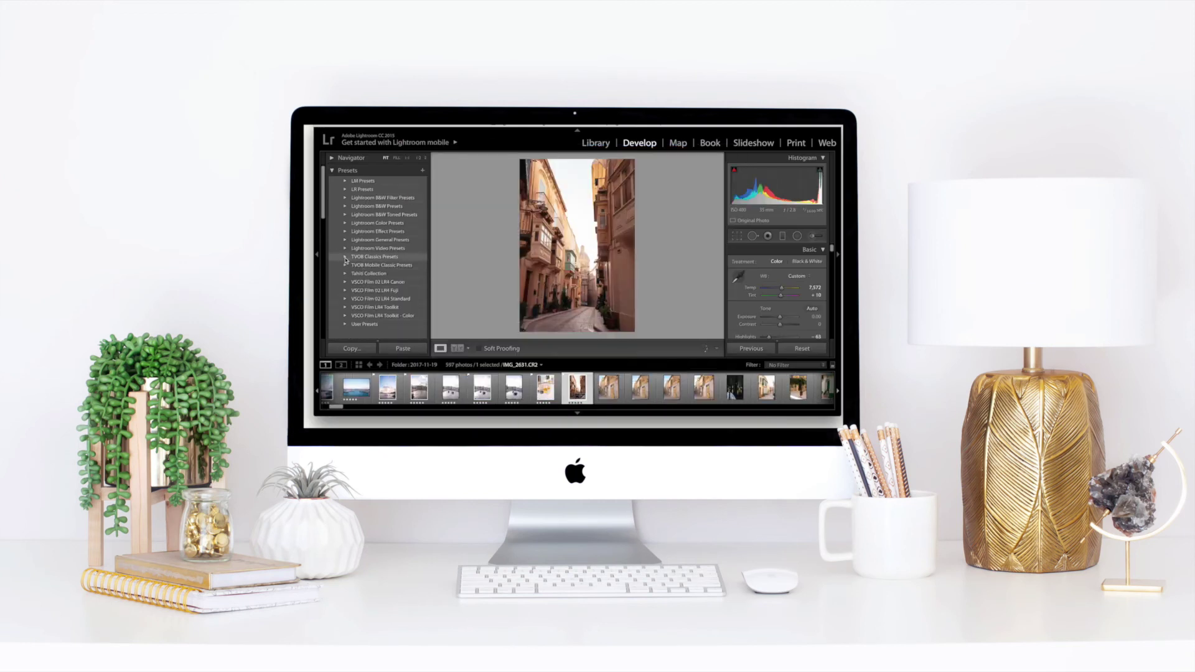
Leave full screen, open IMG_2234 in Develop, and reset all its edits.
key(f)
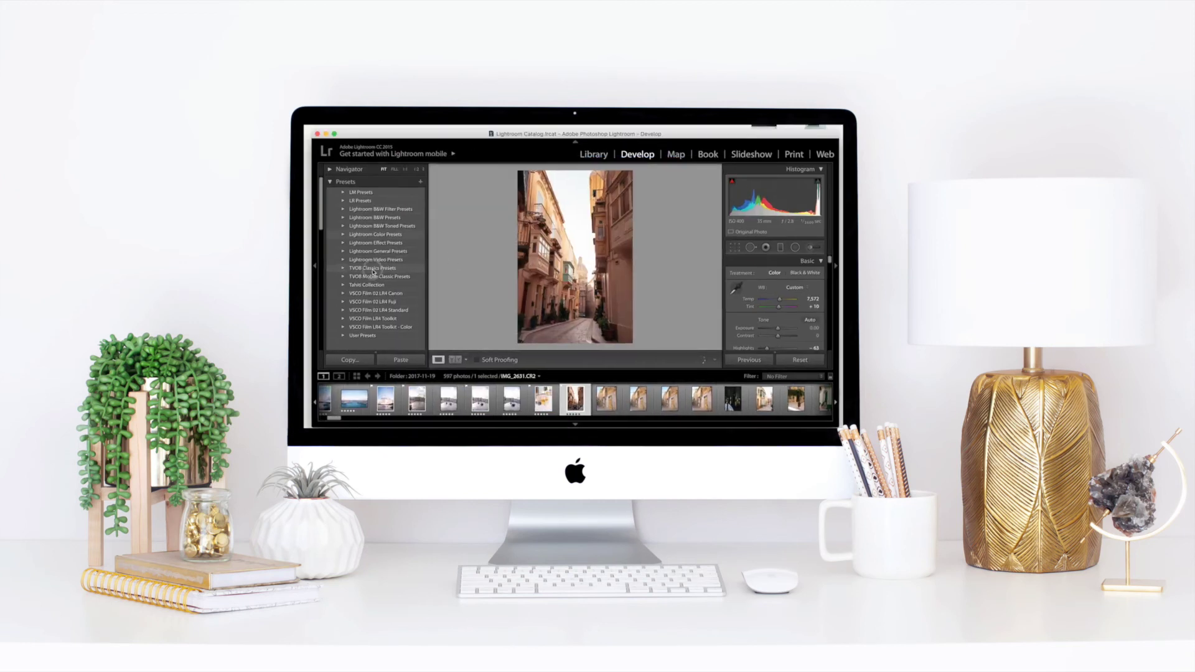
click(342, 268)
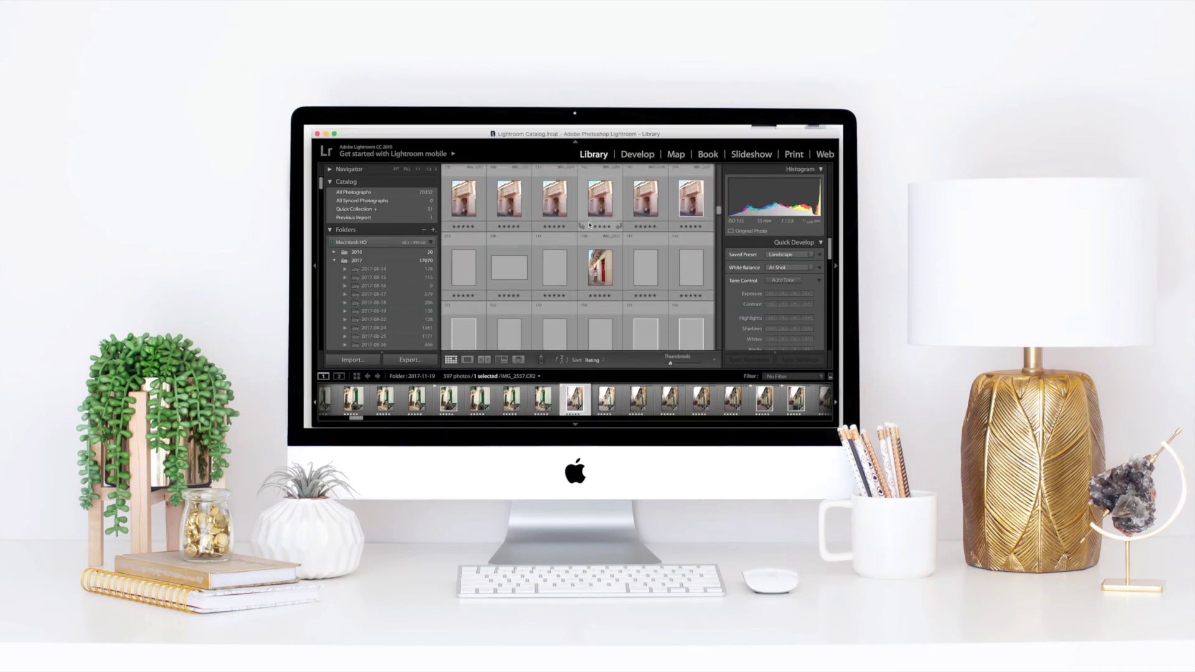
click(639, 154)
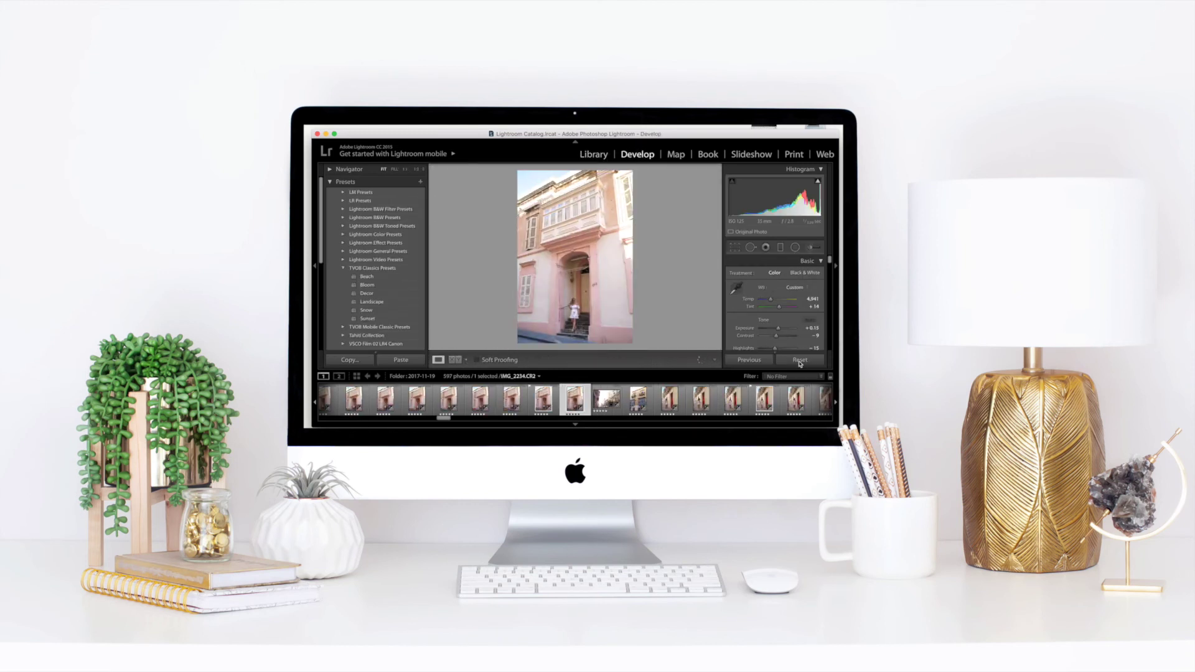
click(800, 360)
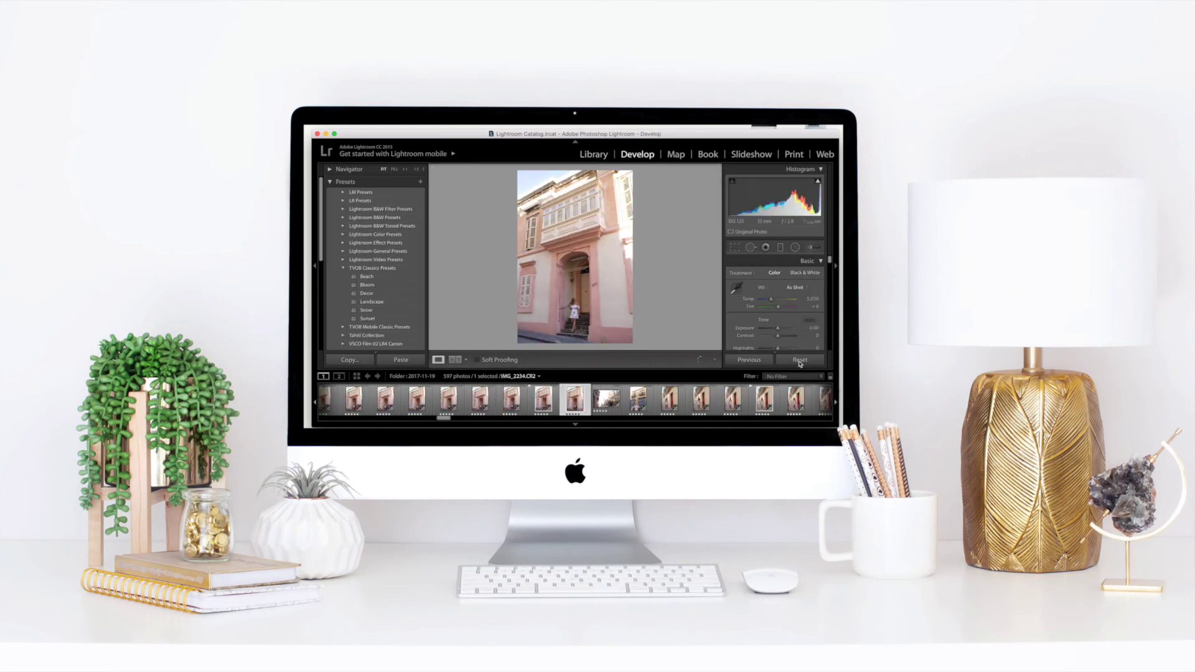
Apply the TVOB Beach preset, compare Before/After, try Bloom, reapply Beach, and return to Library.
click(343, 268)
click(343, 269)
click(369, 277)
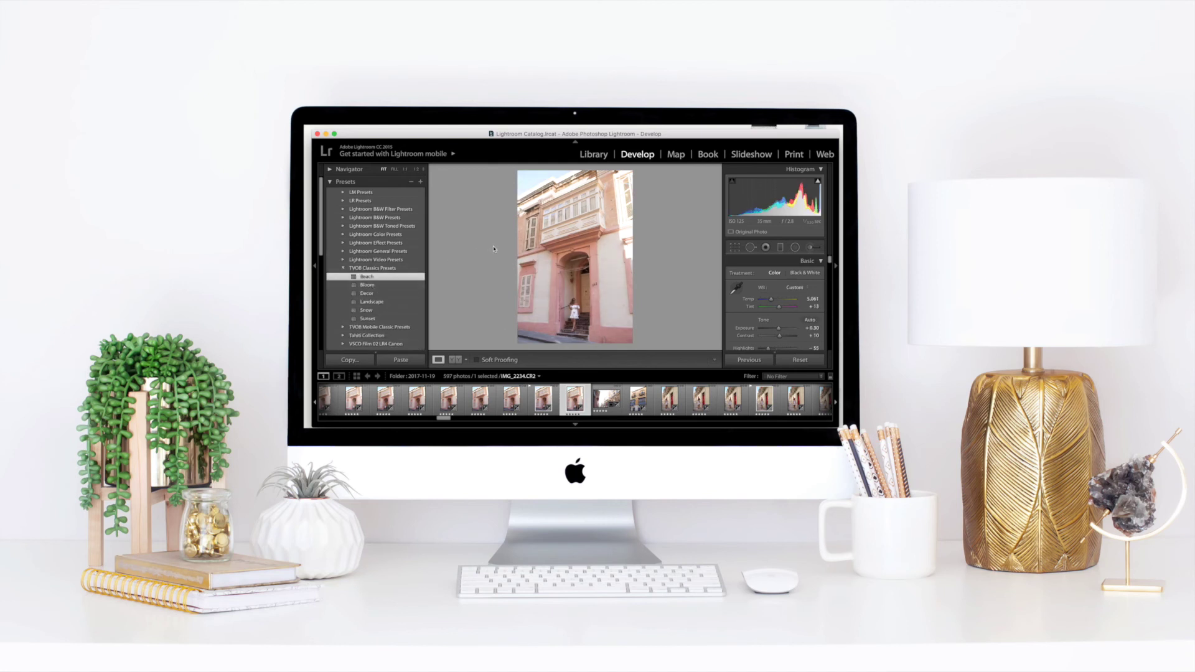
click(455, 359)
click(396, 286)
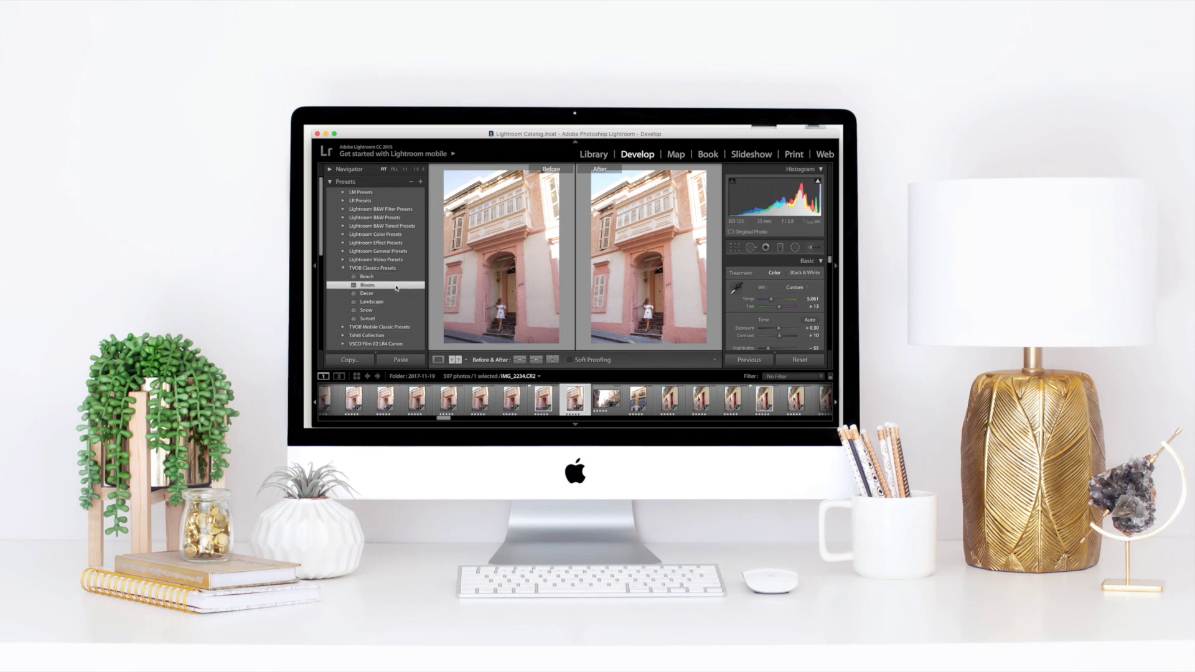
click(382, 277)
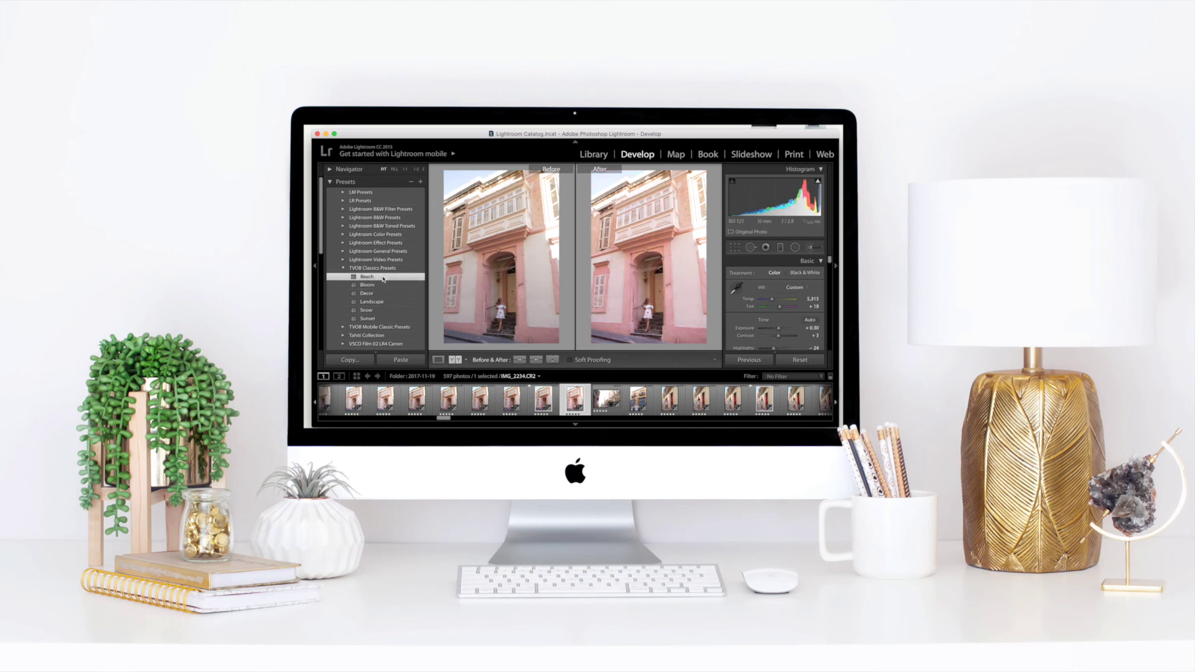
click(593, 154)
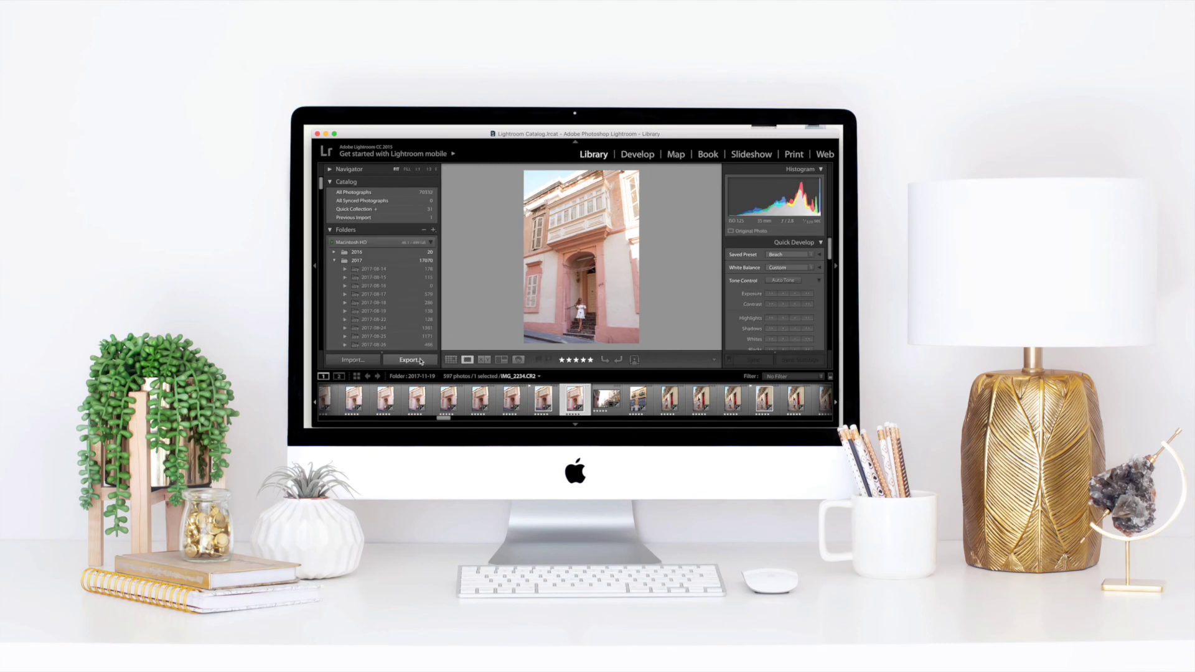